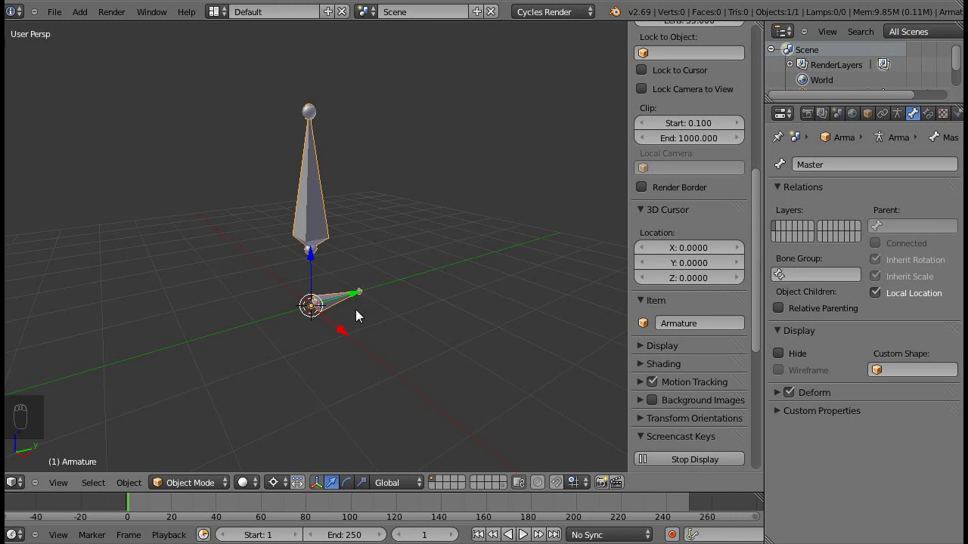
Toggle the armature into Edit Mode, select the upper Rotation bone, then return to Object Mode
key("Tab")
right_click(306, 173)
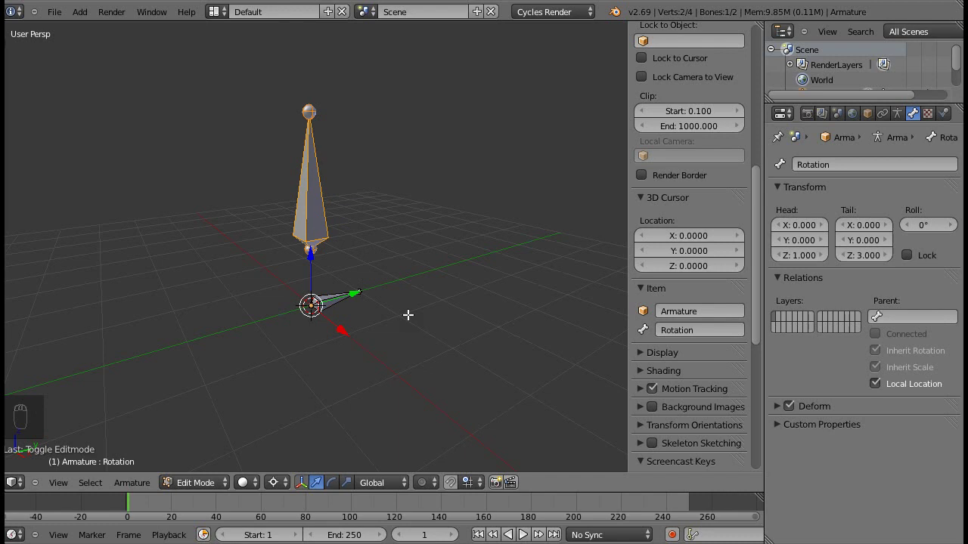
scroll(407, 356, "up", 3)
key("Tab")
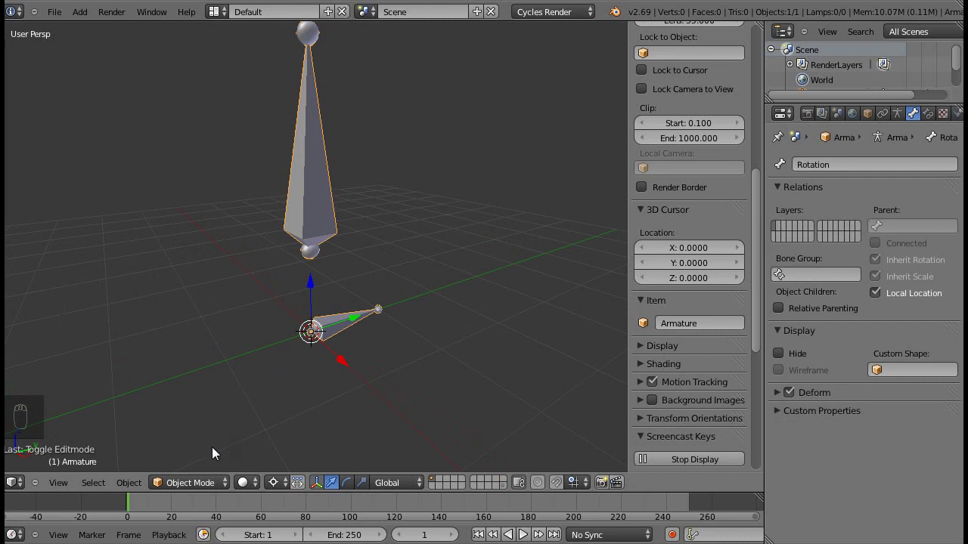
Switch the armature to Pose Mode and select the small Master bone
left_click(199, 481)
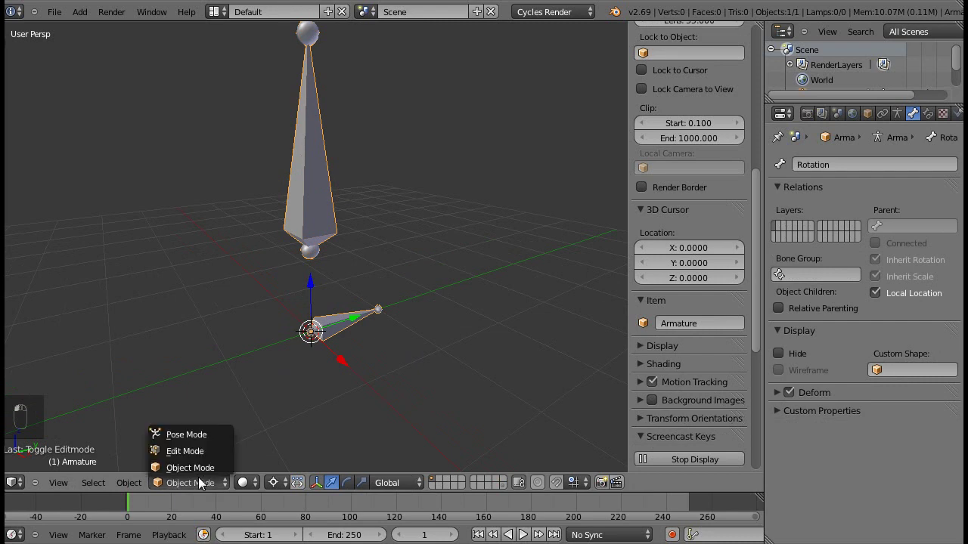
left_click(189, 435)
right_click(344, 321)
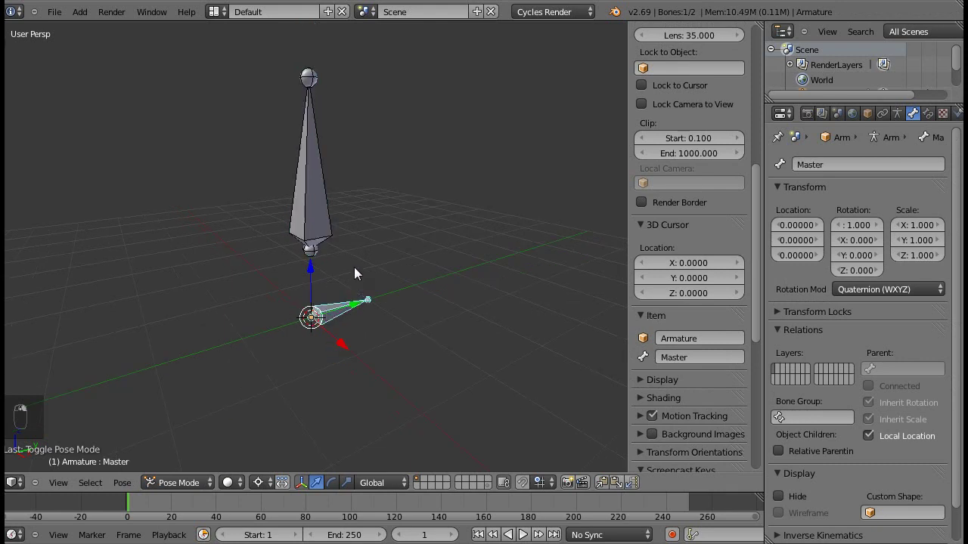
middle_click_drag(353, 266, 306, 328)
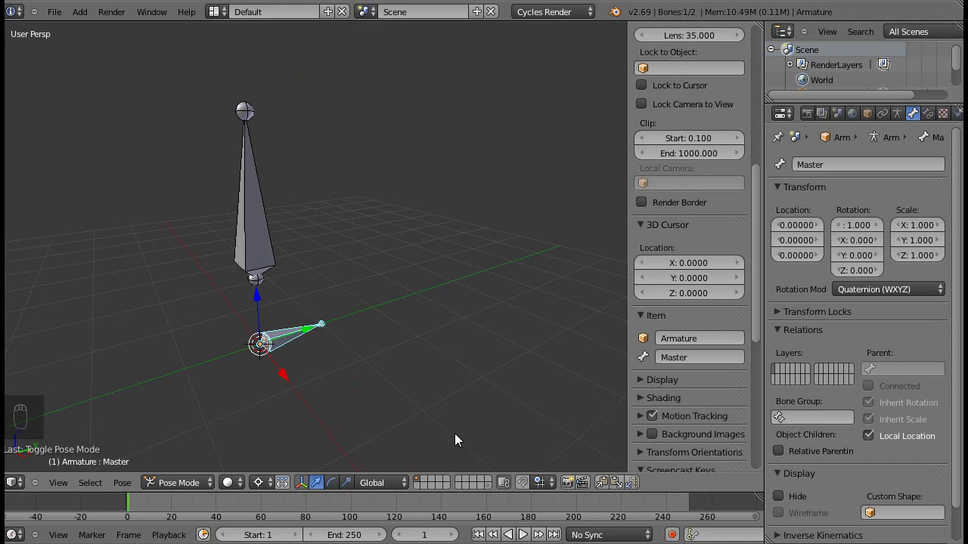
Show the shape objects' layer in a top orthographic view
left_click(490, 485)
middle_click_drag(406, 382, 322, 308)
key("KP_7")
key("KP_5")
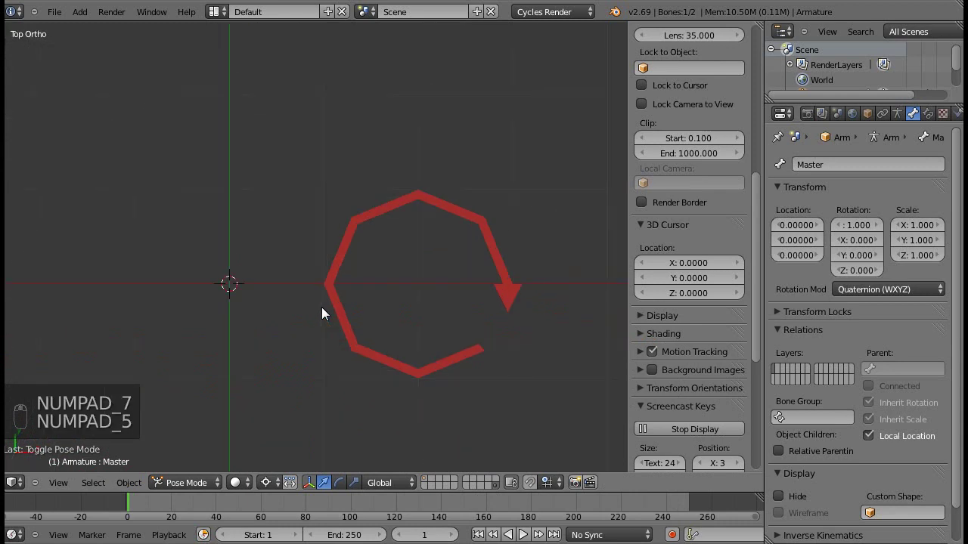
Add a plane mesh and centre it in the view
key("shift+a")
mouse_move(322, 308)
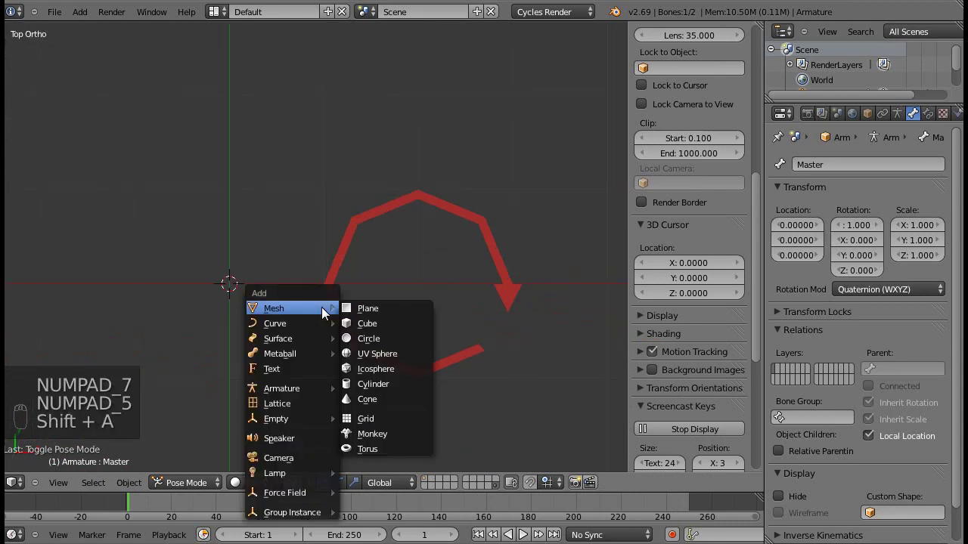
left_click(383, 307)
middle_click_drag(260, 256, 425, 234, "shift")
Inset the plane's face into a thin border ring and select the inner face
key("Tab")
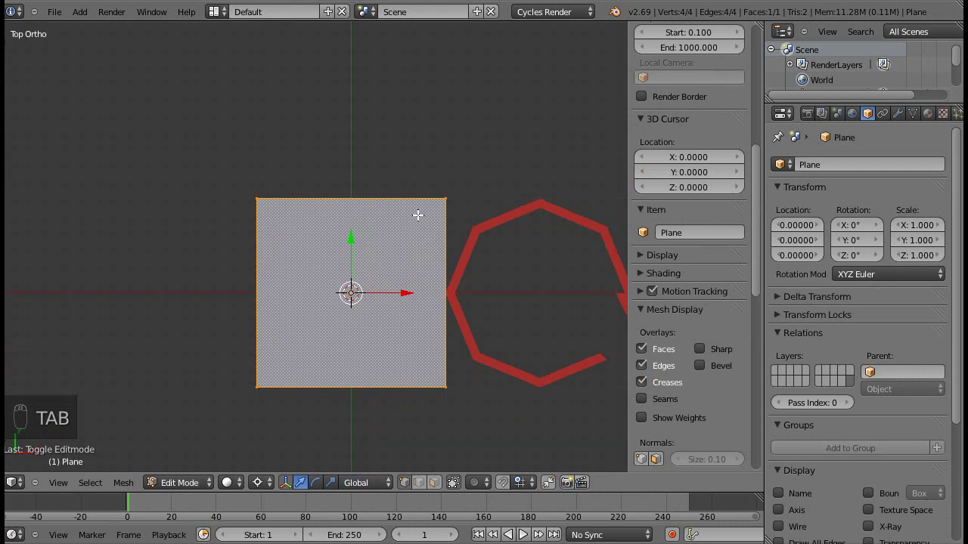
key("i")
left_click(411, 212)
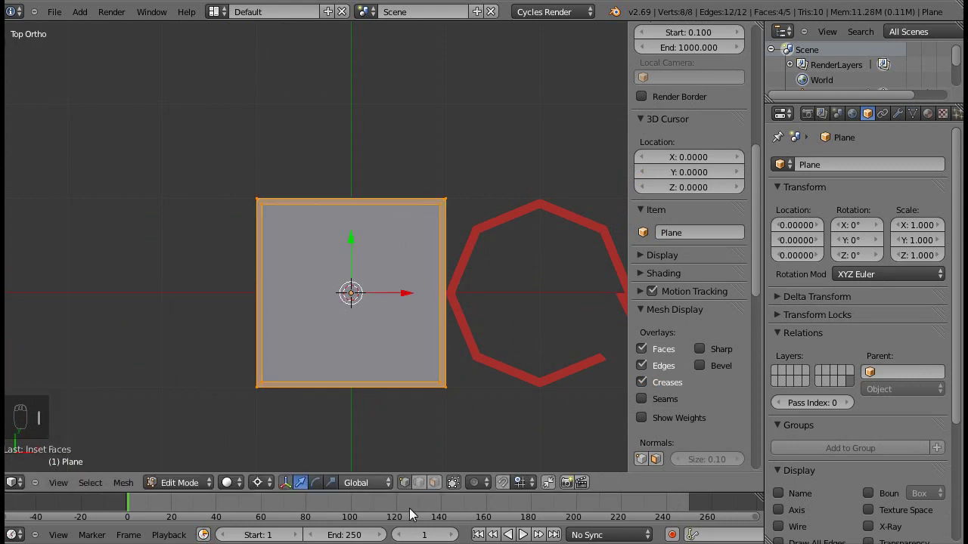
right_click(352, 286)
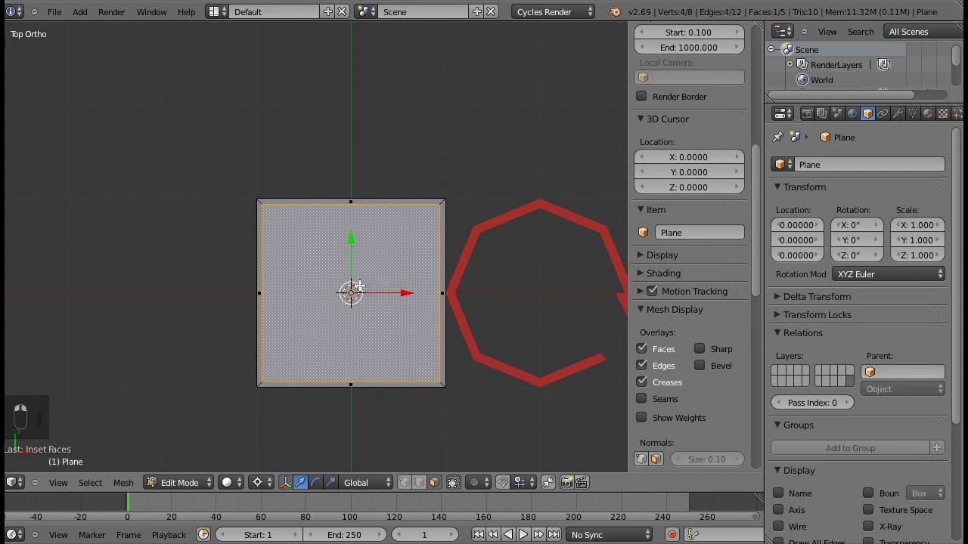
Delete the inner face to leave a square frame, back in Object Mode and perspective view
key("Delete")
key("Tab")
middle_click_drag(355, 289, 228, 276)
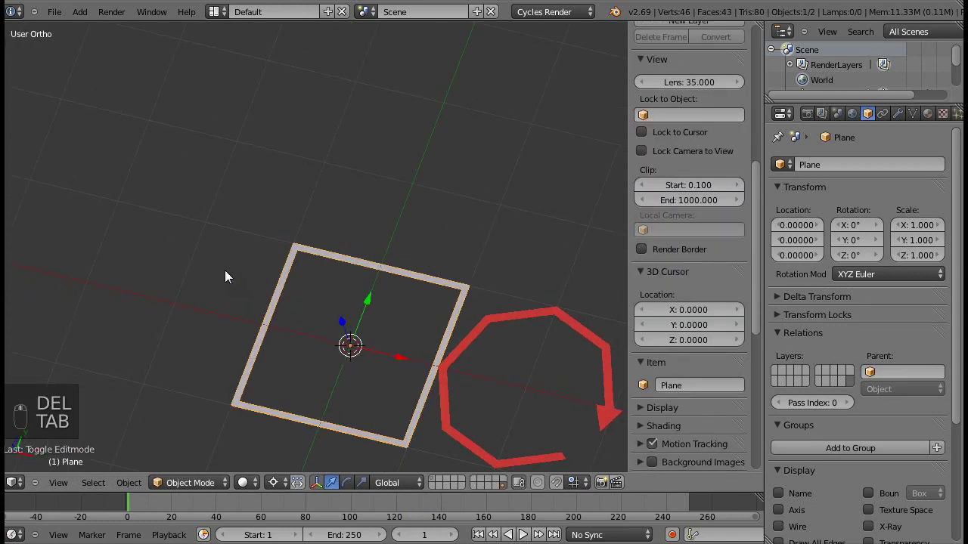
key("KP_5")
middle_click_drag(323, 303, 499, 270)
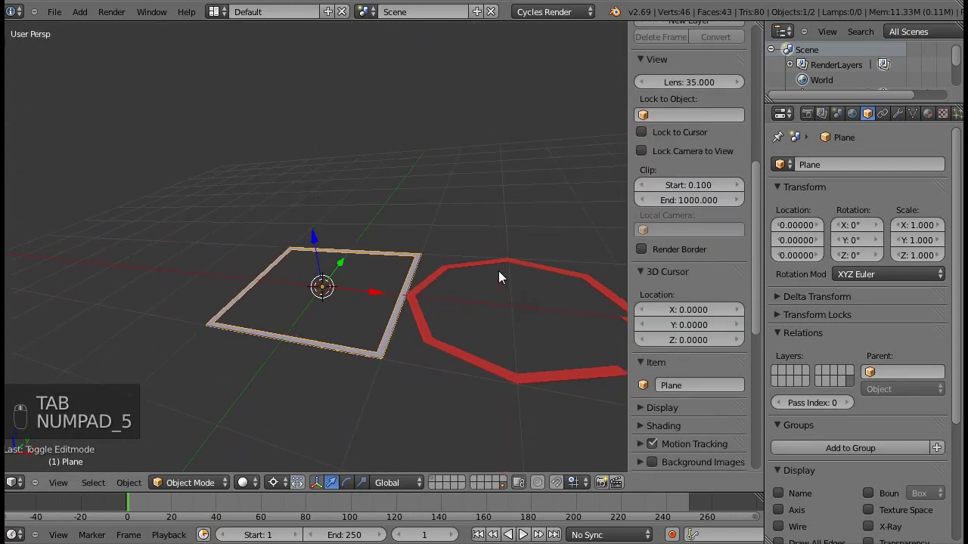
Rename the frame object to BnShp_Master, based on the arrow's BnShp_Rotation name
right_click(499, 264)
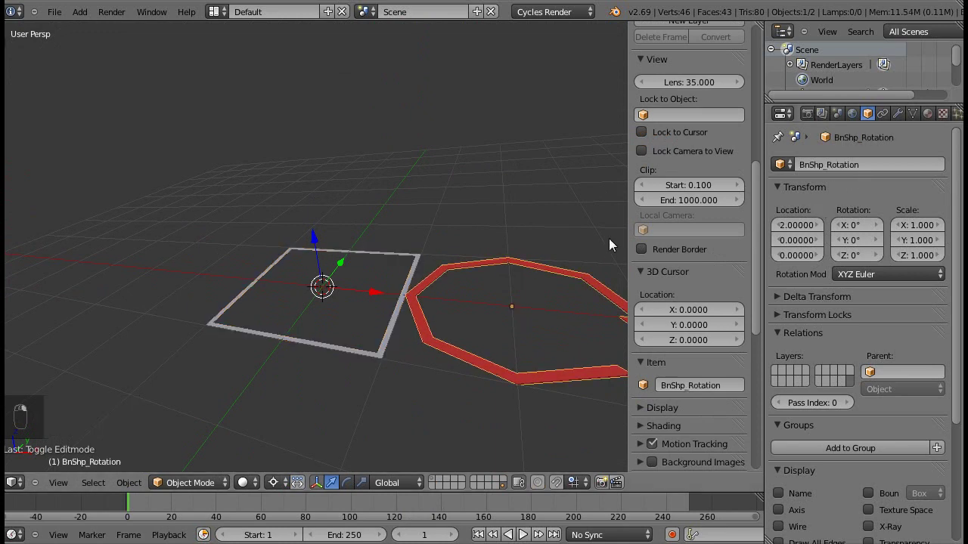
right_click(406, 251)
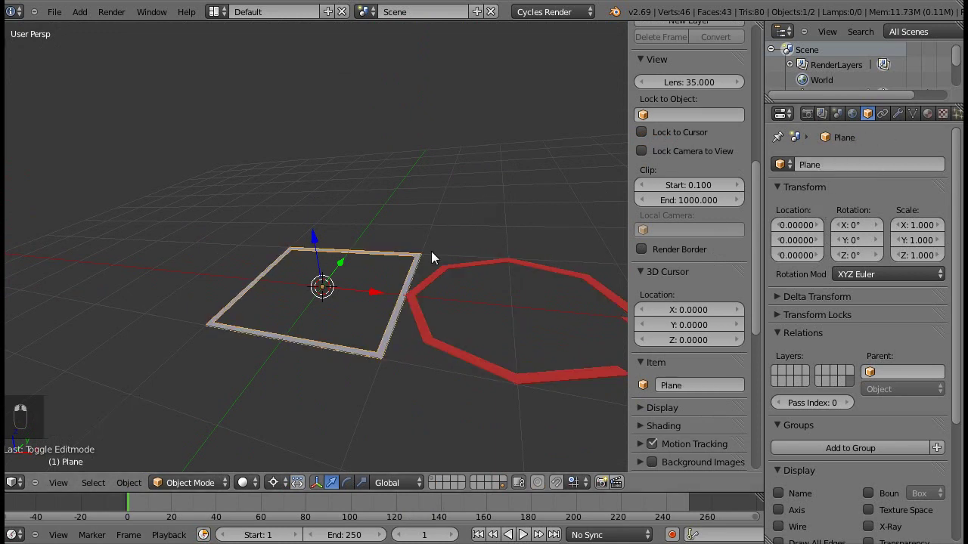
left_click(877, 171)
type("BnShp_Rotation")
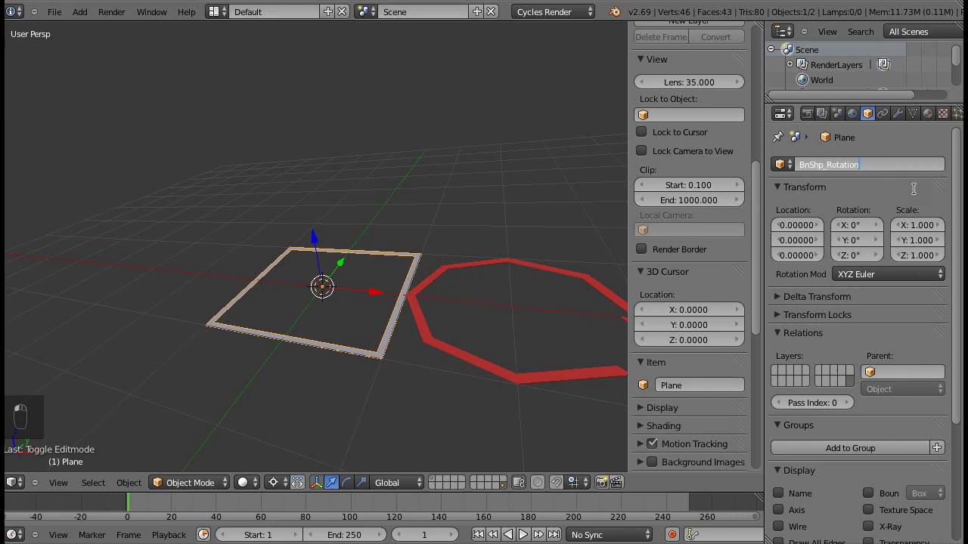
key("BackSpace")
key("BackSpace")
key("BackSpace")
key("BackSpace")
key("BackSpace")
key("BackSpace")
key("BackSpace")
key("BackSpace")
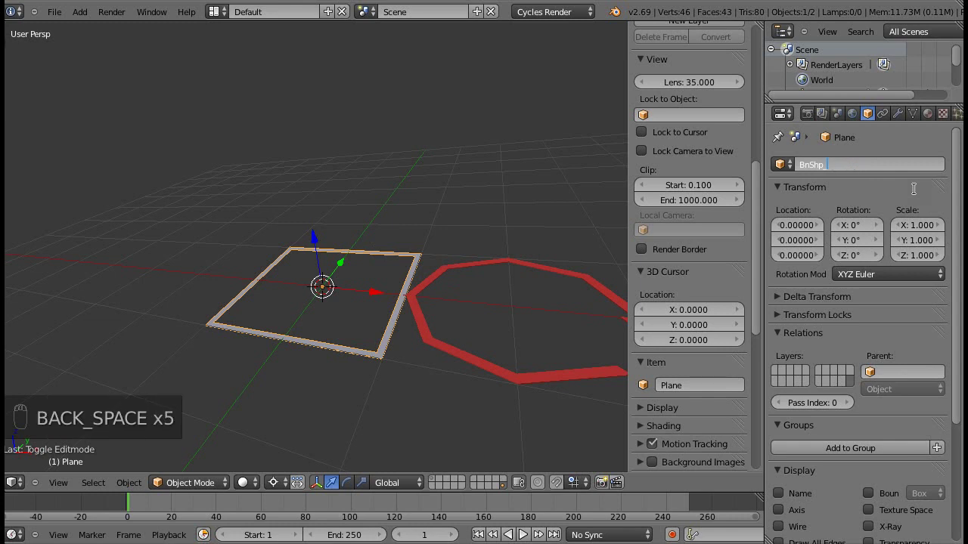
type("Master")
key("Return")
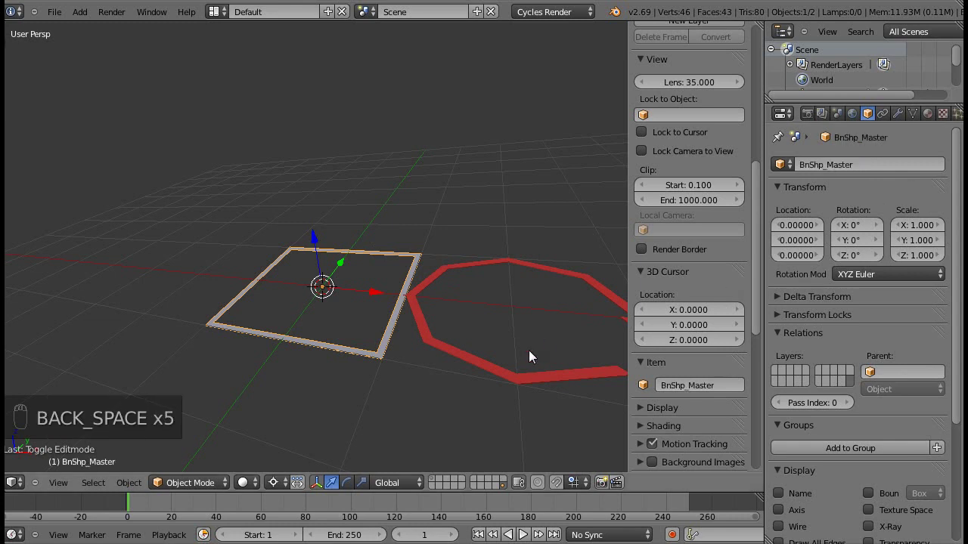
On the armature layer, set the Master bone's Custom Shape to BnShp_Master and inspect it
left_click(430, 478)
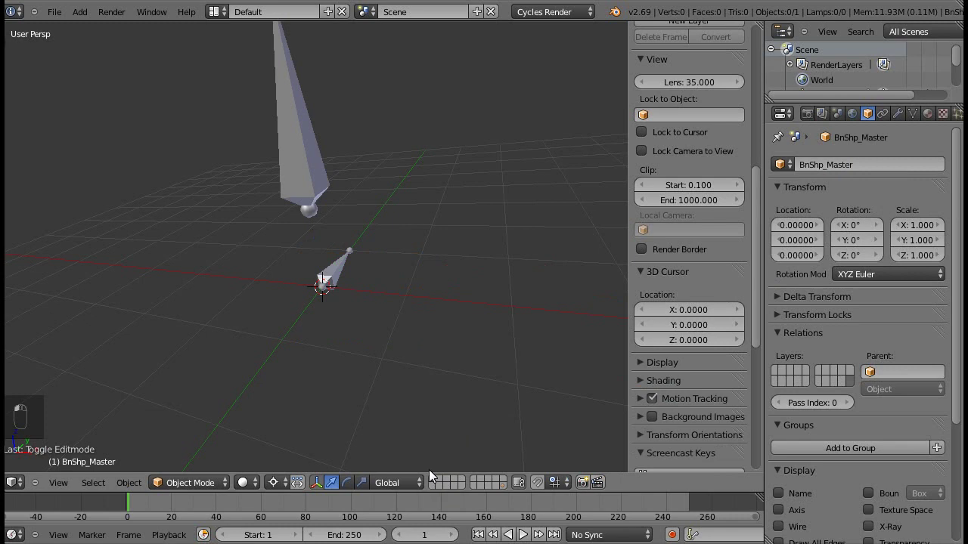
right_click(344, 274)
middle_click_drag(364, 269, 454, 288)
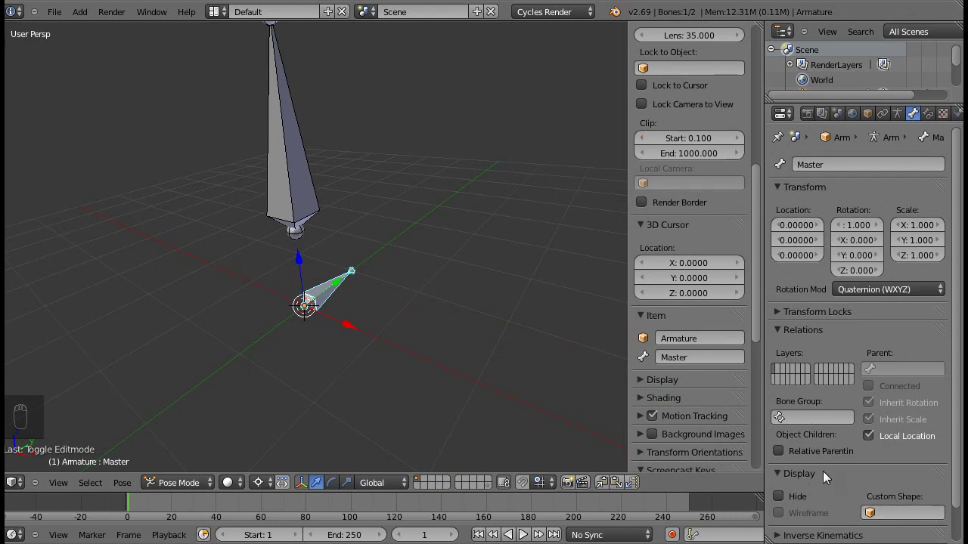
left_click(911, 514)
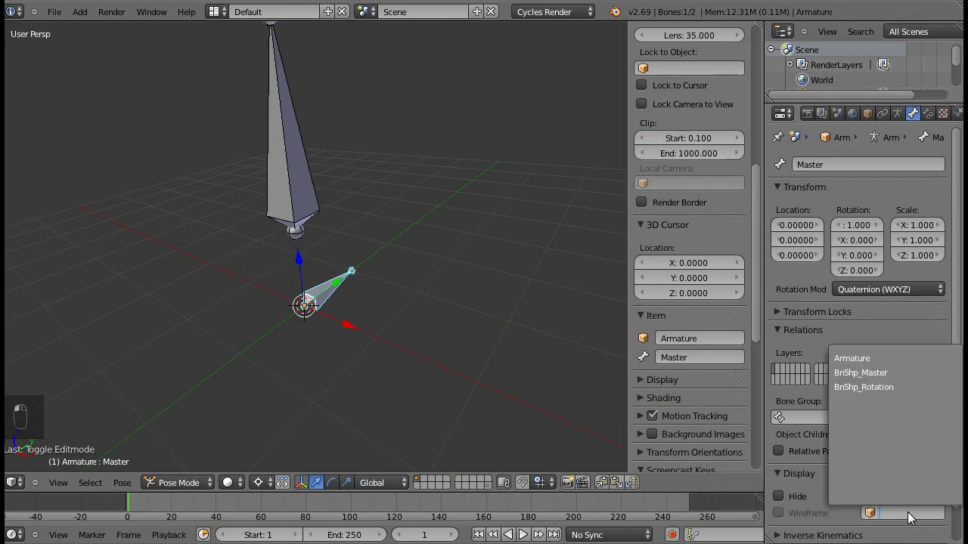
left_click(890, 371)
scroll(356, 331, "up", 2)
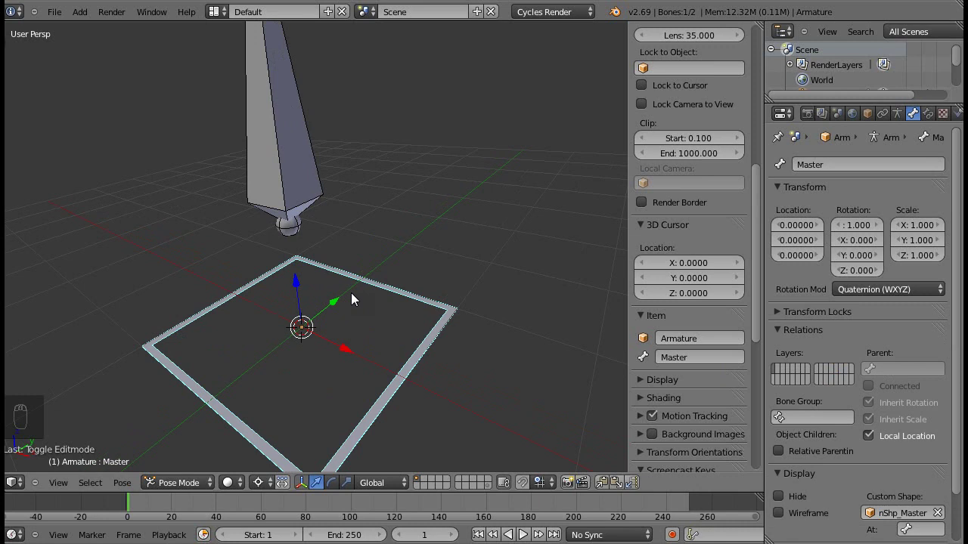
middle_click_drag(357, 288, 408, 204)
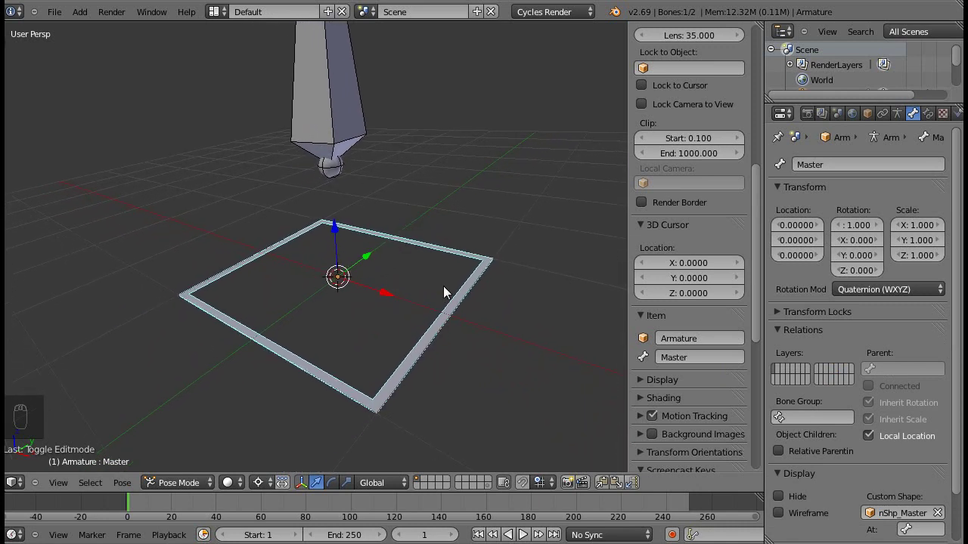
middle_click_drag(407, 365, 289, 194)
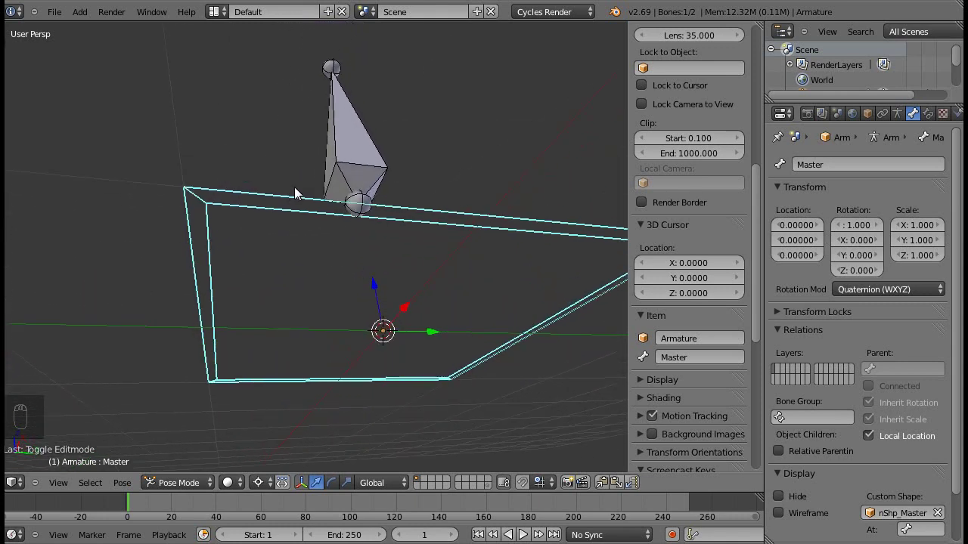
middle_click_drag(313, 164, 305, 316)
middle_click_drag(527, 289, 413, 293)
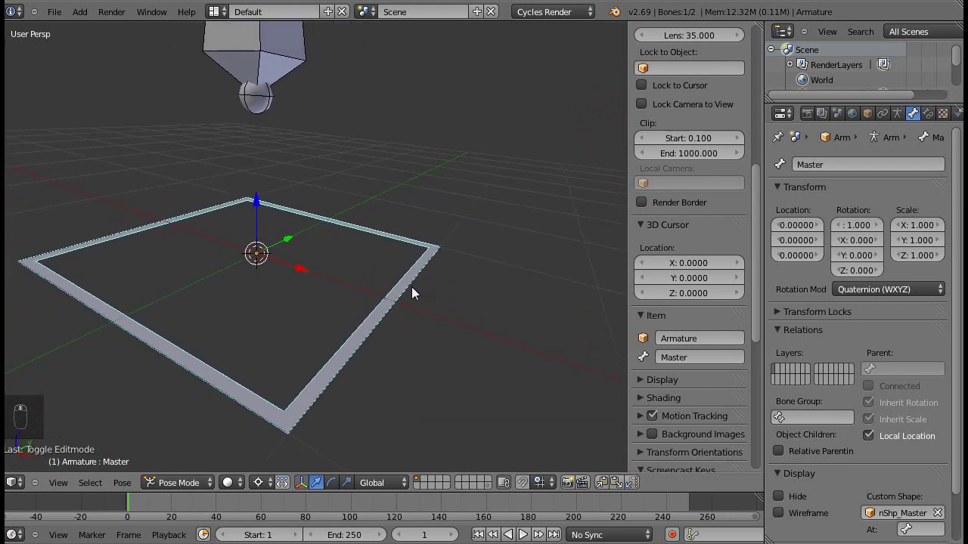
Extrude all of the BnShp_Master frame's geometry into a thicker border
left_click(490, 487)
right_click(355, 349)
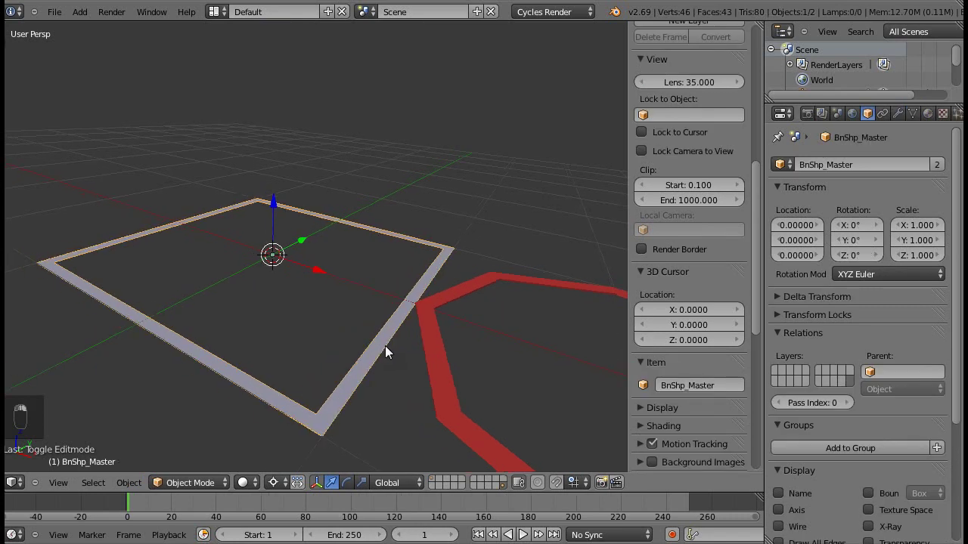
middle_click_drag(385, 345, 292, 257)
key("Tab")
key("a")
key("a")
key("e")
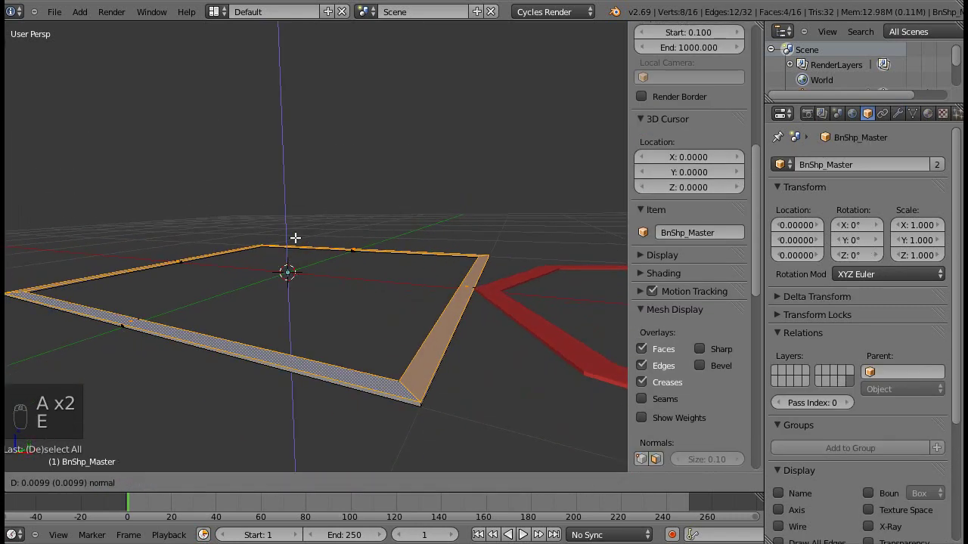
right_click(296, 246)
key("Tab")
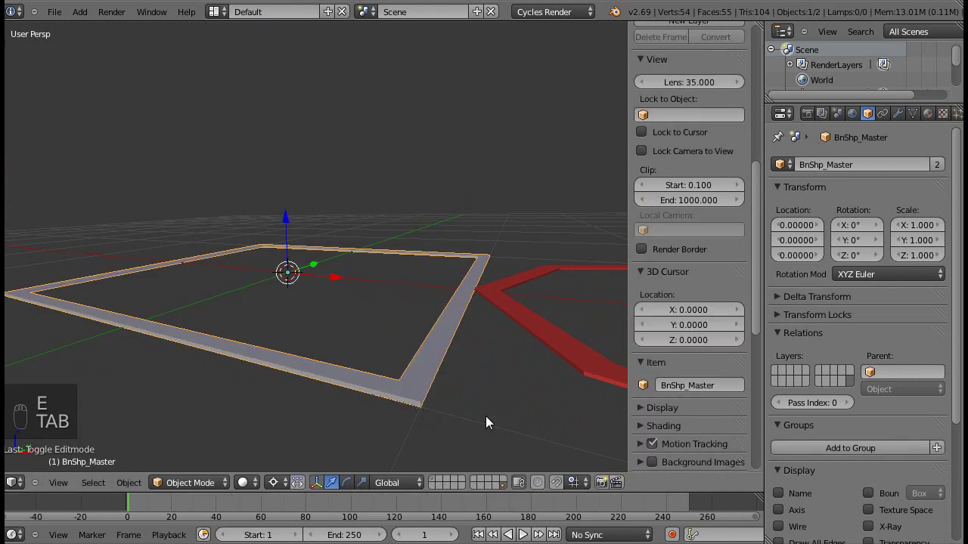
Check the Master bone's frame shape on the armature layer with a test rotation
left_click(433, 478)
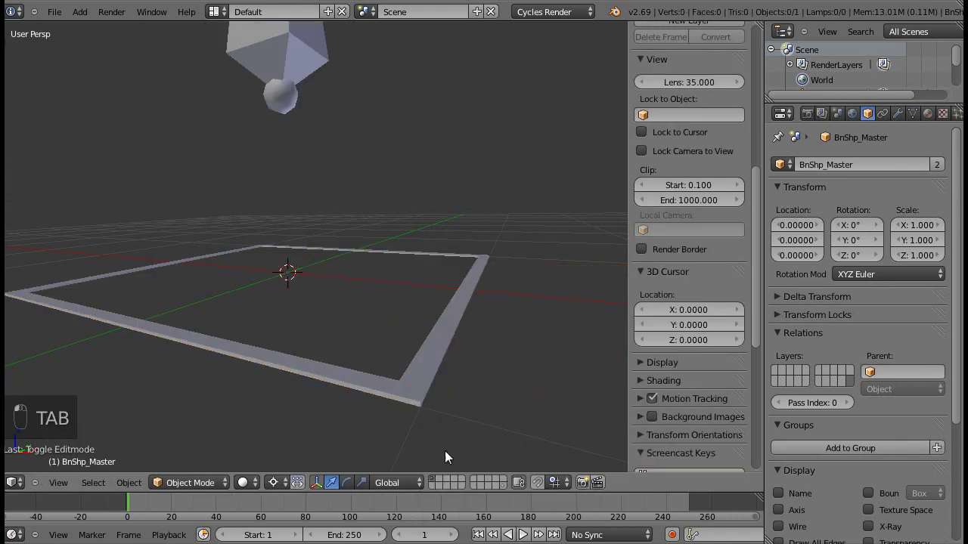
right_click(473, 294)
key("r")
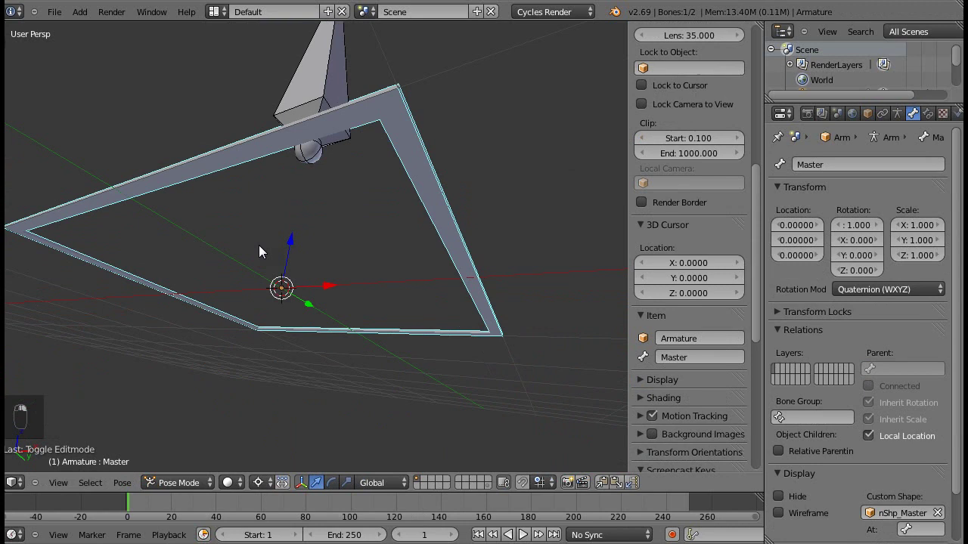
right_click(283, 356)
middle_click_drag(283, 357, 401, 309)
scroll(401, 308, "down", 3)
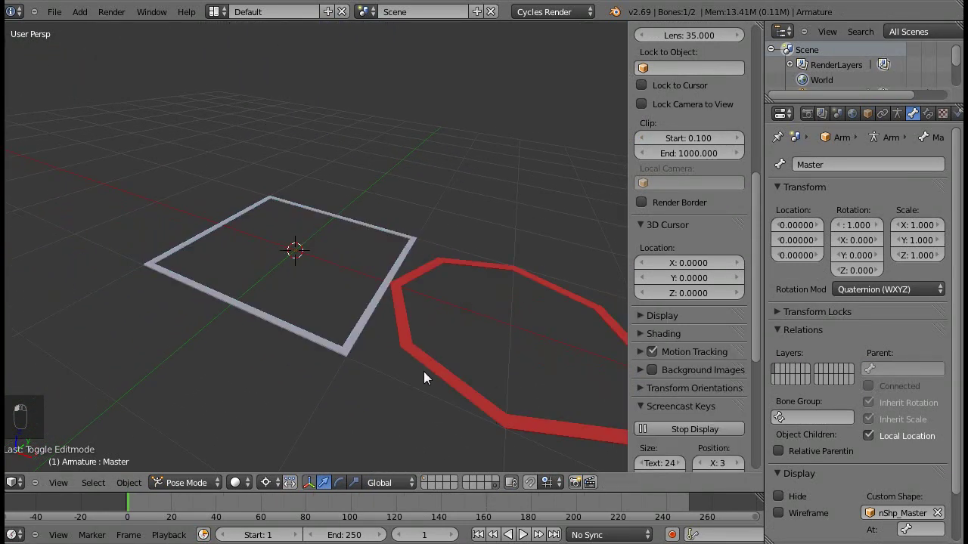
middle_click_drag(424, 371, 422, 270)
Create a new material for the white square frame and set its Viewport Color to green
right_click(383, 331)
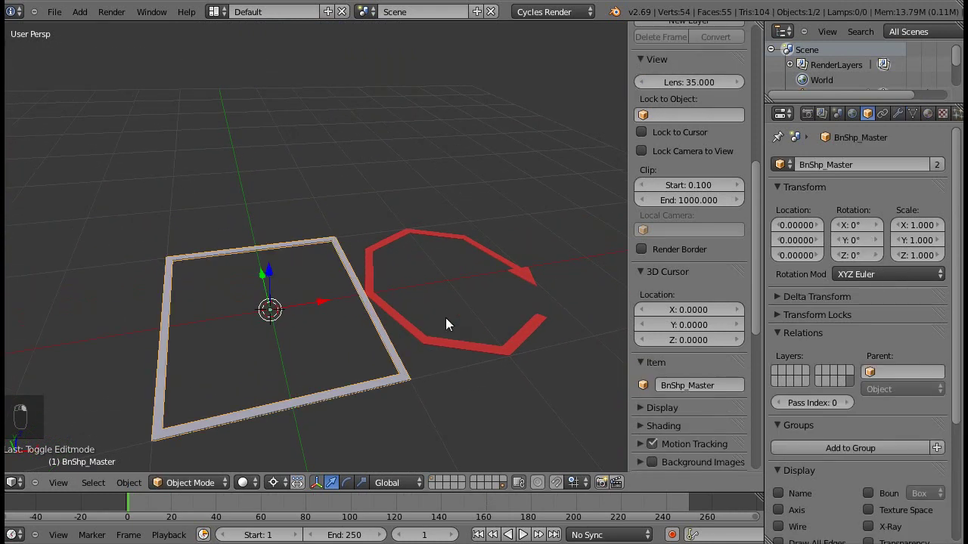
left_click(925, 115)
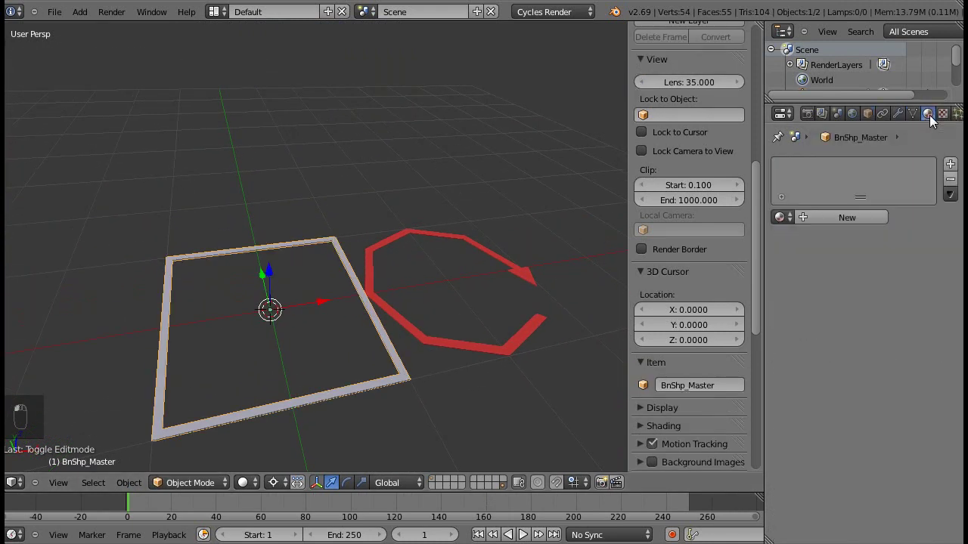
left_click(837, 217)
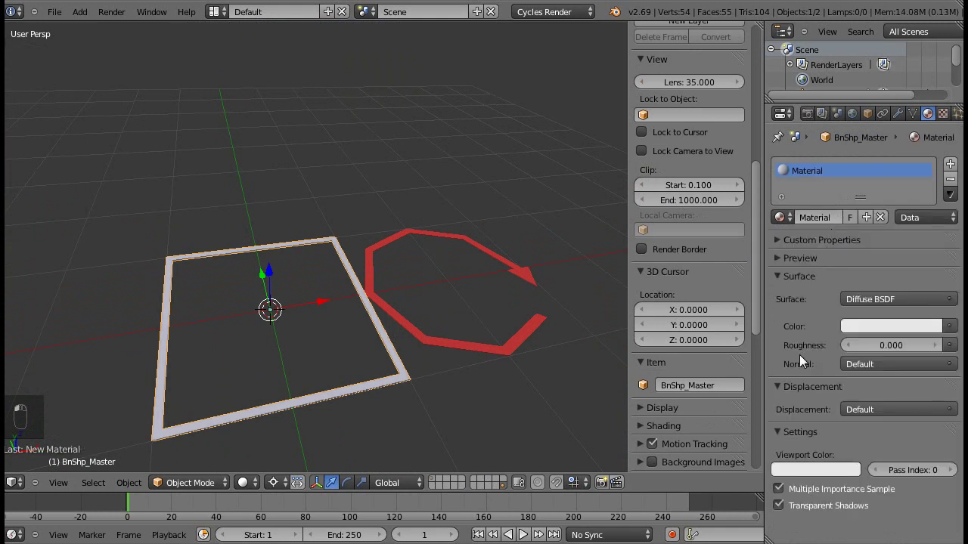
left_click(793, 436)
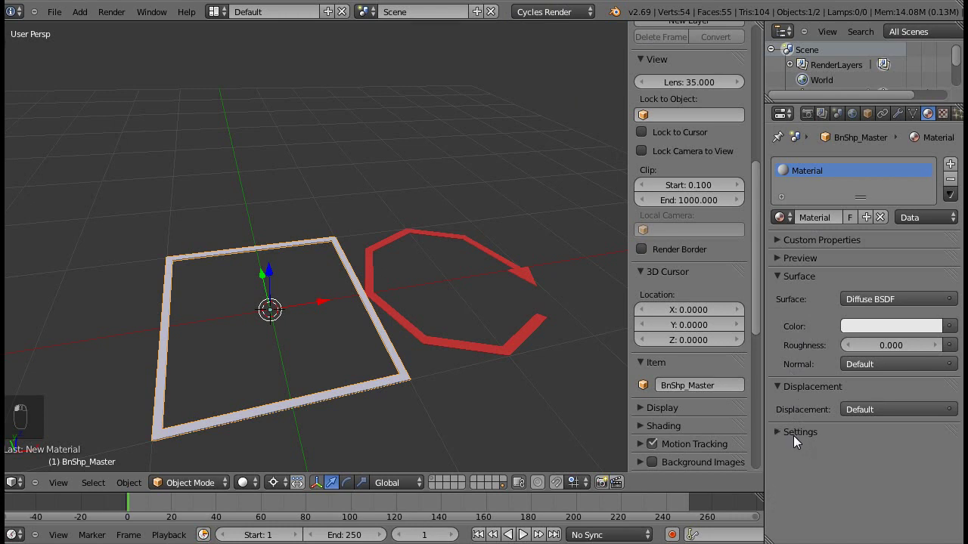
left_click(793, 436)
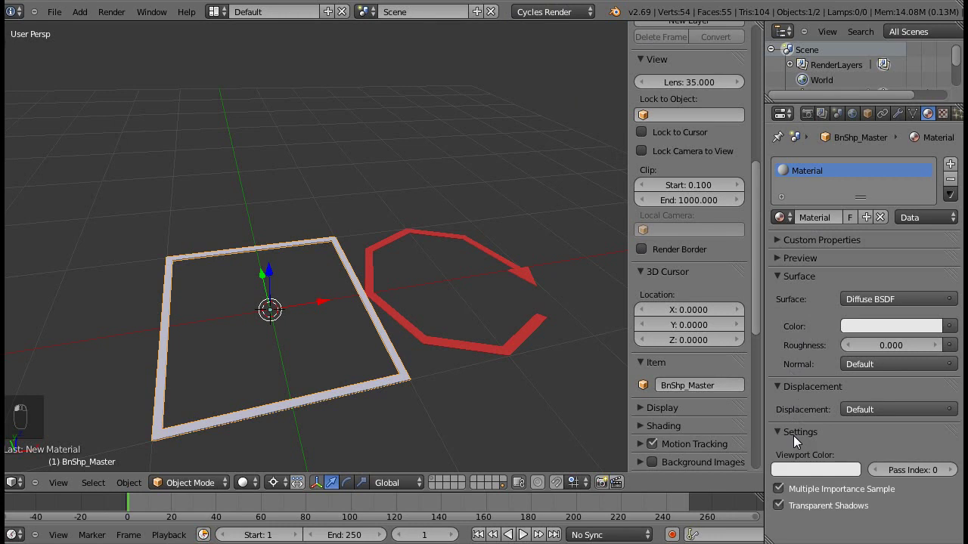
left_click(803, 467)
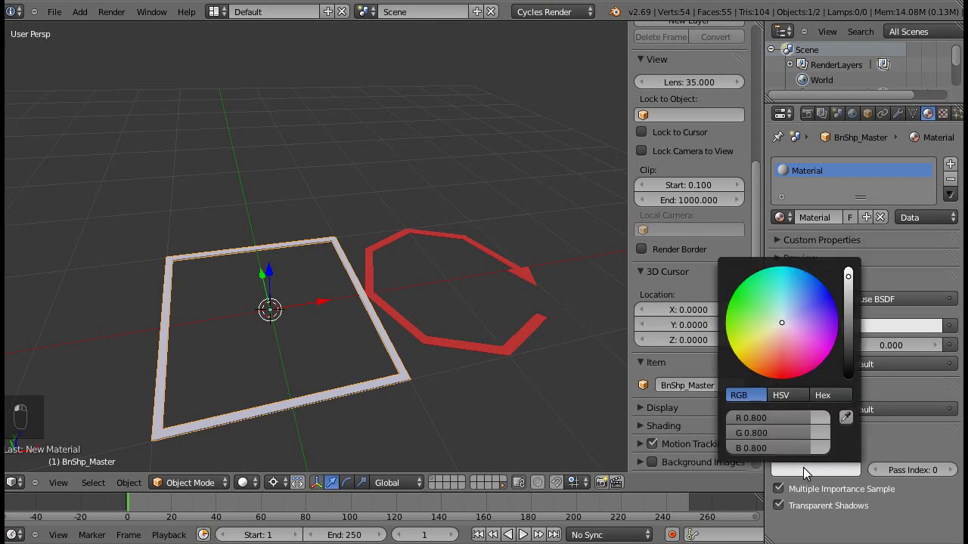
left_click(766, 304)
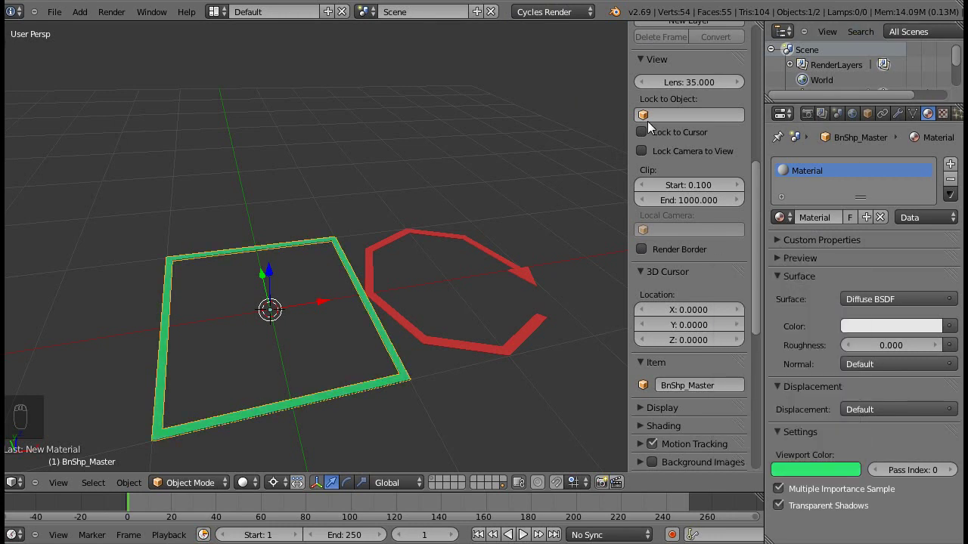
middle_click_drag(342, 348, 410, 290)
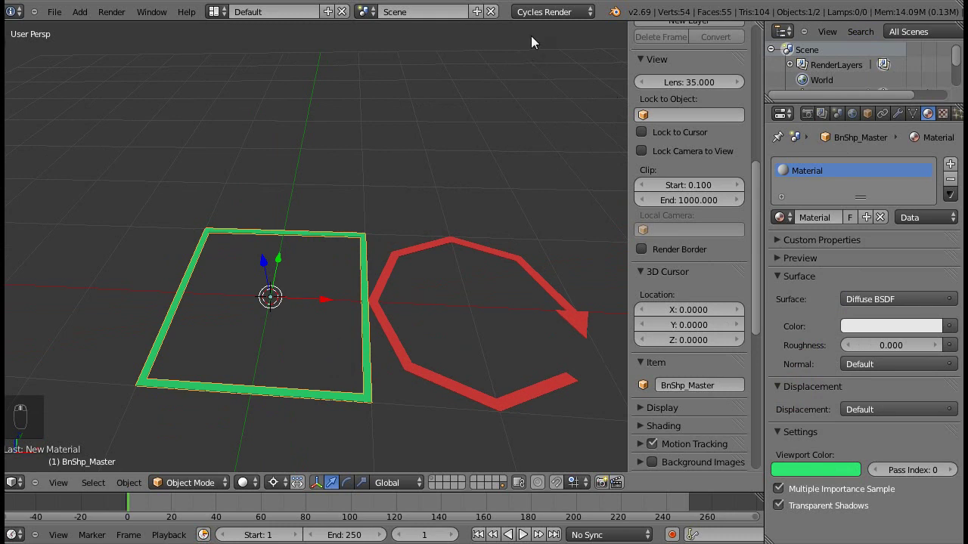
left_click(569, 13)
left_click(568, 29)
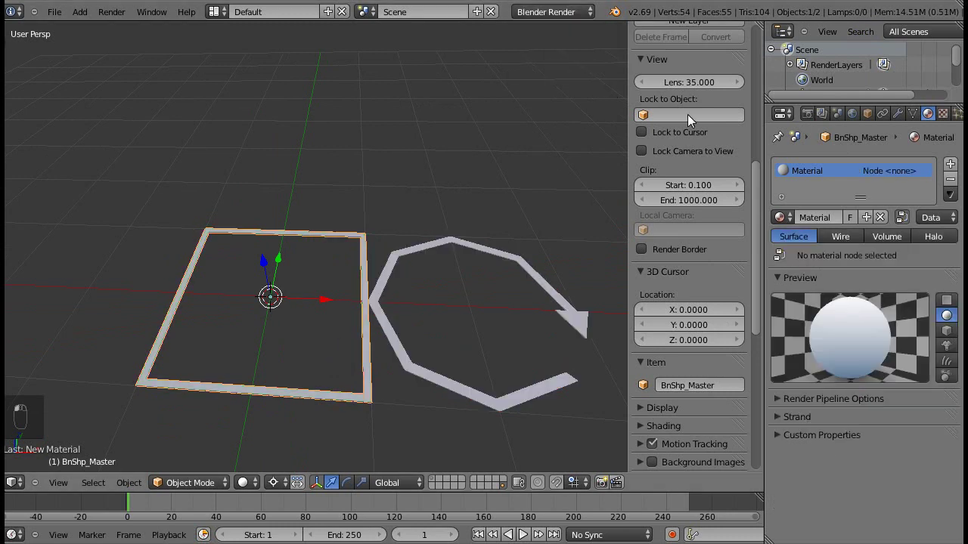
left_click(950, 178)
left_click(853, 217)
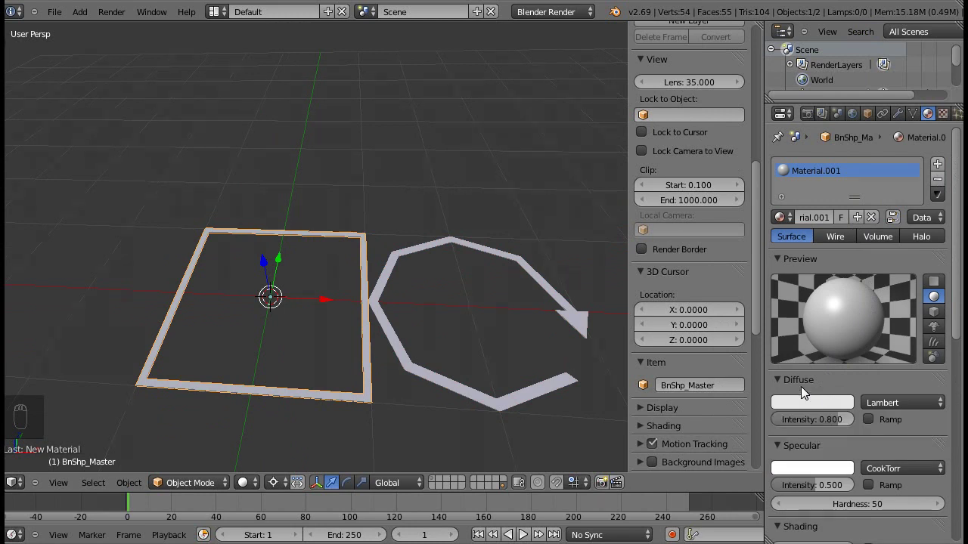
left_click(813, 402)
left_click(727, 227)
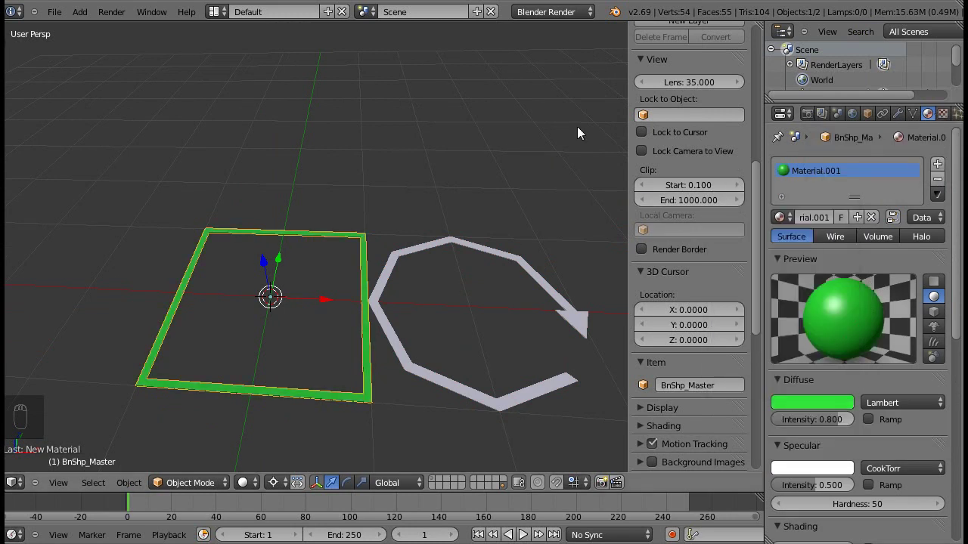
key("ctrl+z")
key("ctrl+z")
key("ctrl+z")
key("ctrl+z")
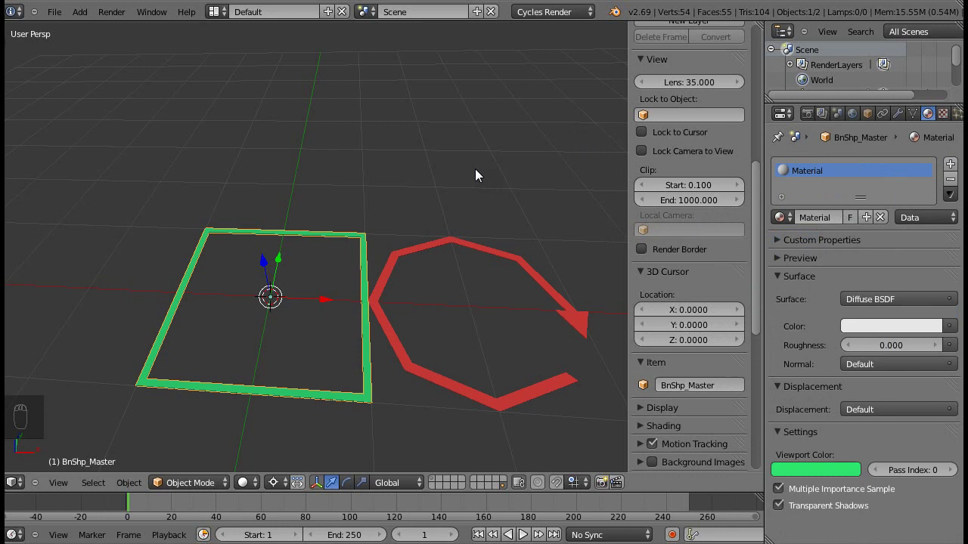
Show the armature's layer to see the Master bone as a green square
middle_click_drag(387, 306, 519, 463)
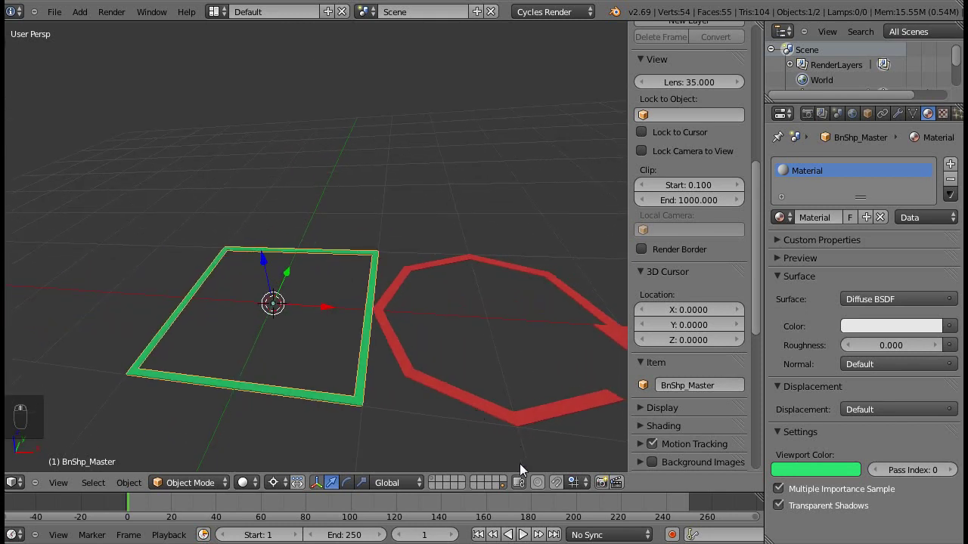
left_click(435, 480)
Set the Rotation bone's Custom Shape to BnShp_Rotation and also show the shapes layer
right_click(375, 290)
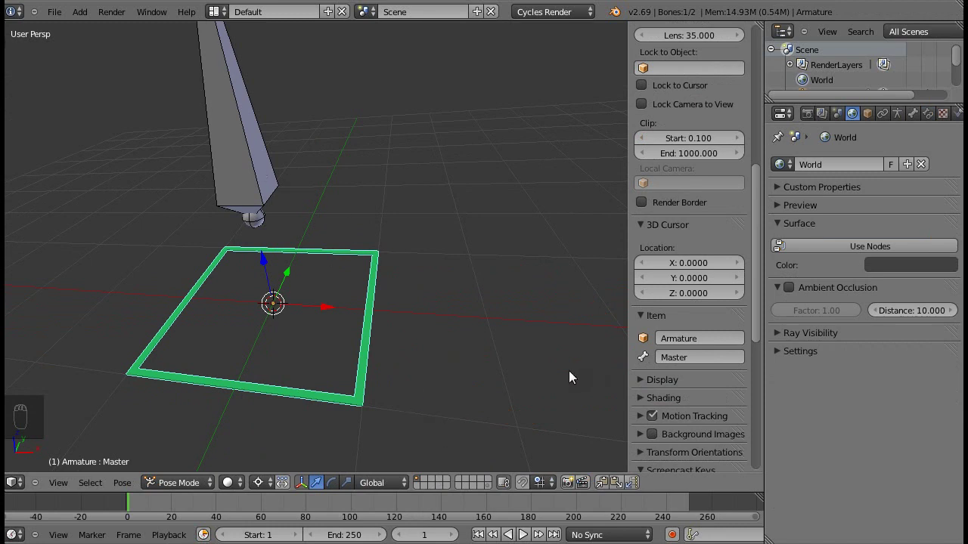
middle_click_drag(387, 347, 436, 337)
right_click(275, 268)
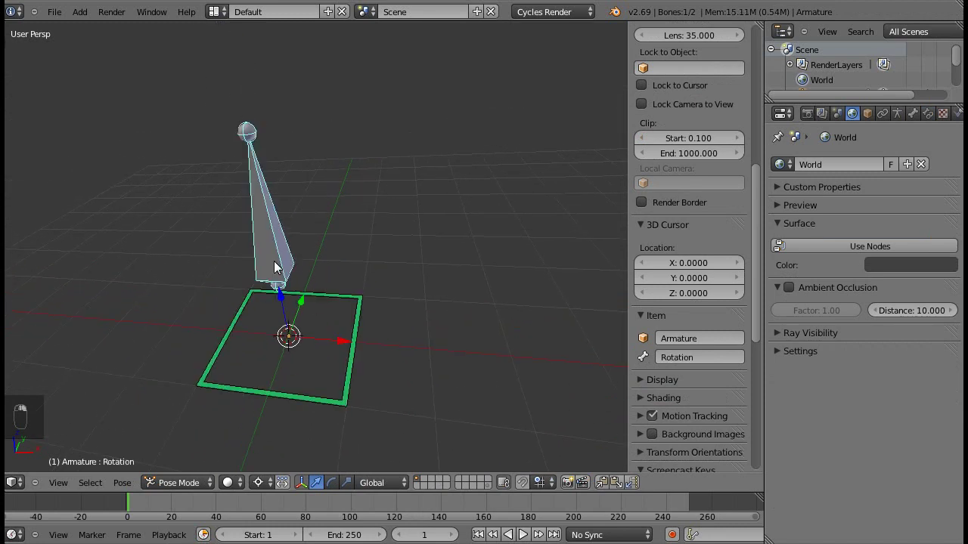
left_click(910, 115)
left_click(887, 512)
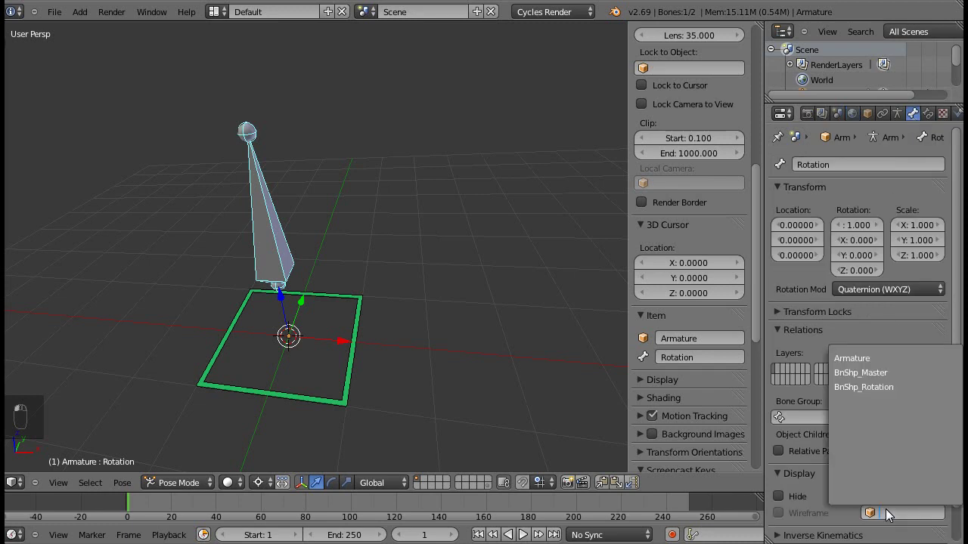
left_click(863, 386)
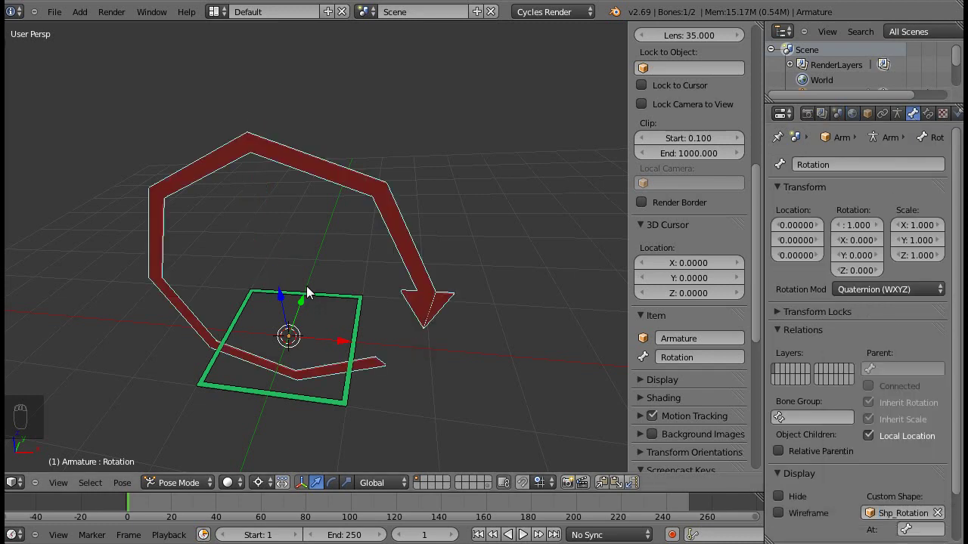
middle_click_drag(307, 292, 438, 410)
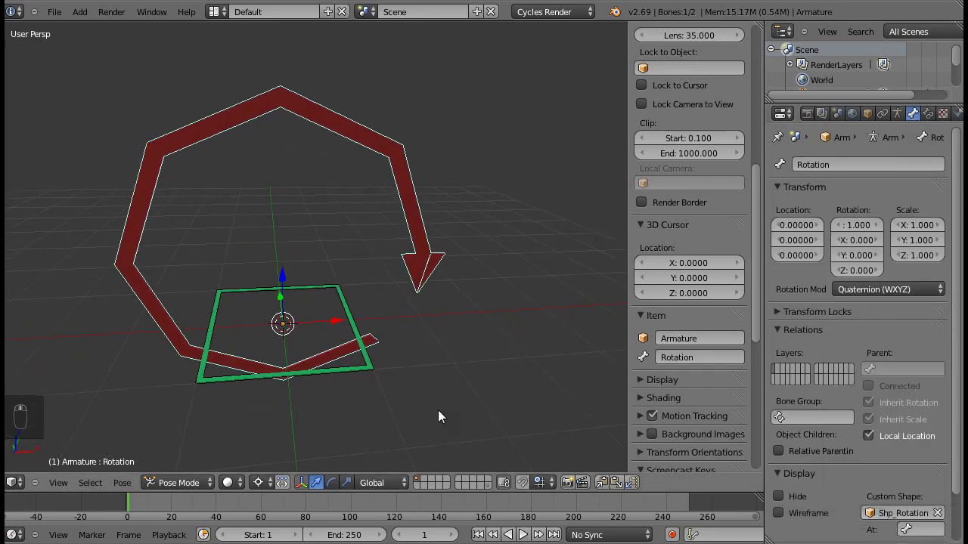
left_click(489, 486, "shift")
middle_click_drag(425, 345, 367, 356)
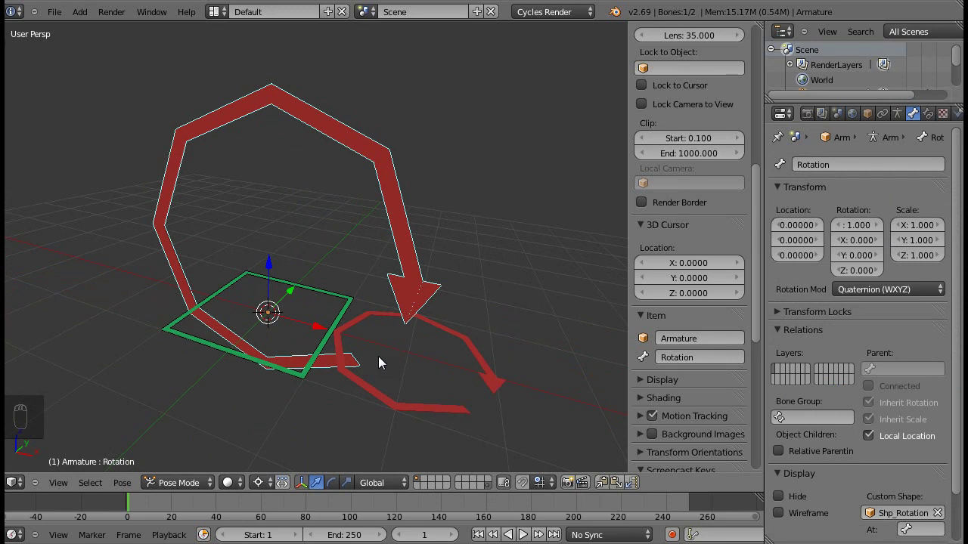
Toggle the armature through Edit Mode back to Pose Mode and inspect the red arrow shape
key("Tab")
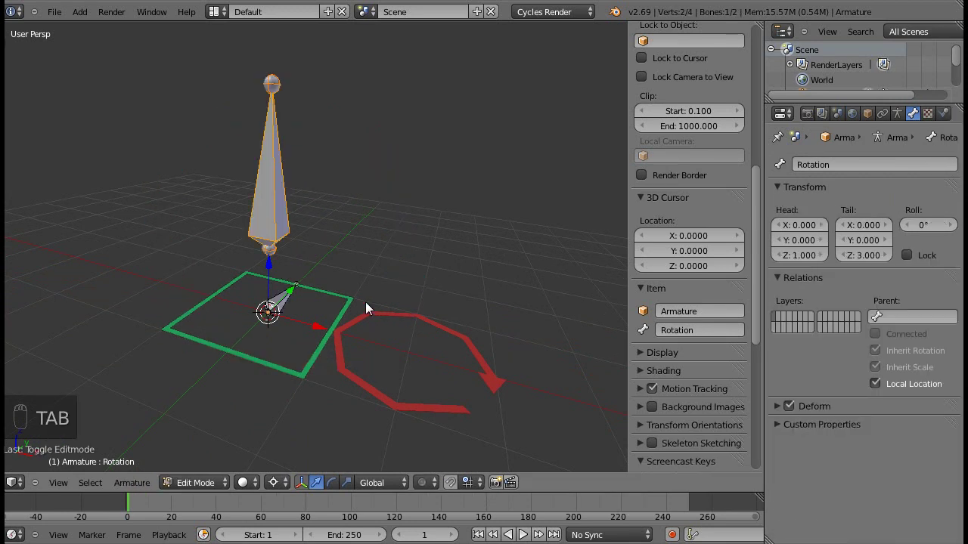
middle_click_drag(303, 309, 268, 320)
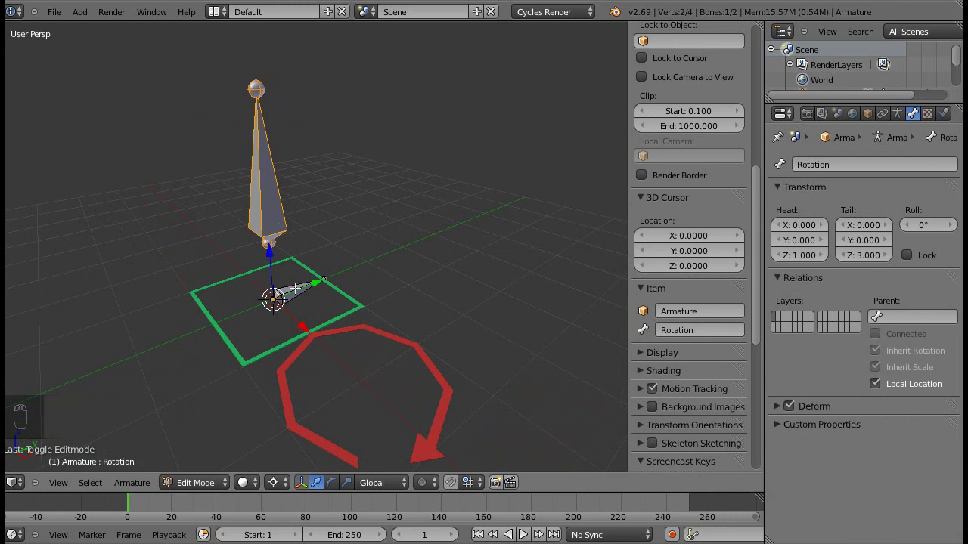
middle_click_drag(294, 288, 276, 197)
scroll(276, 197, "up", 3)
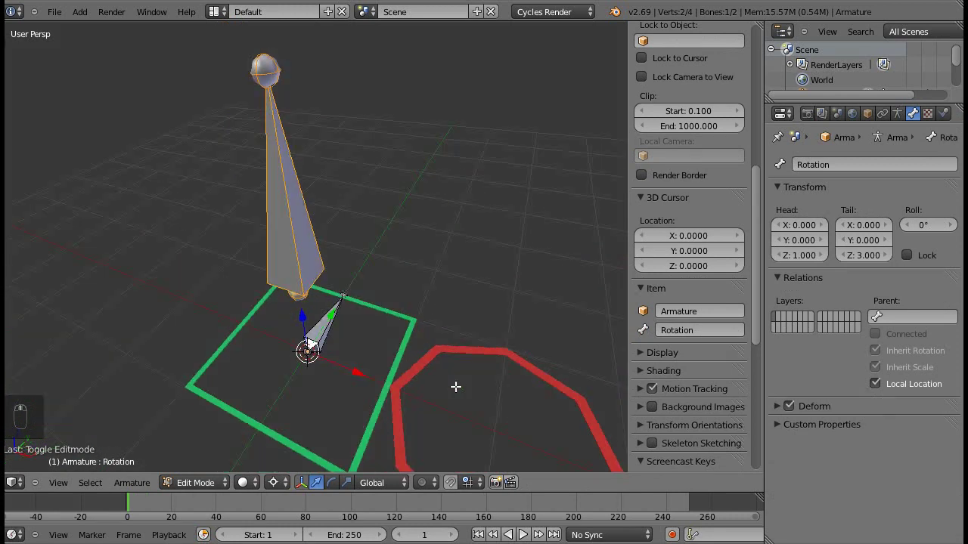
key("Tab")
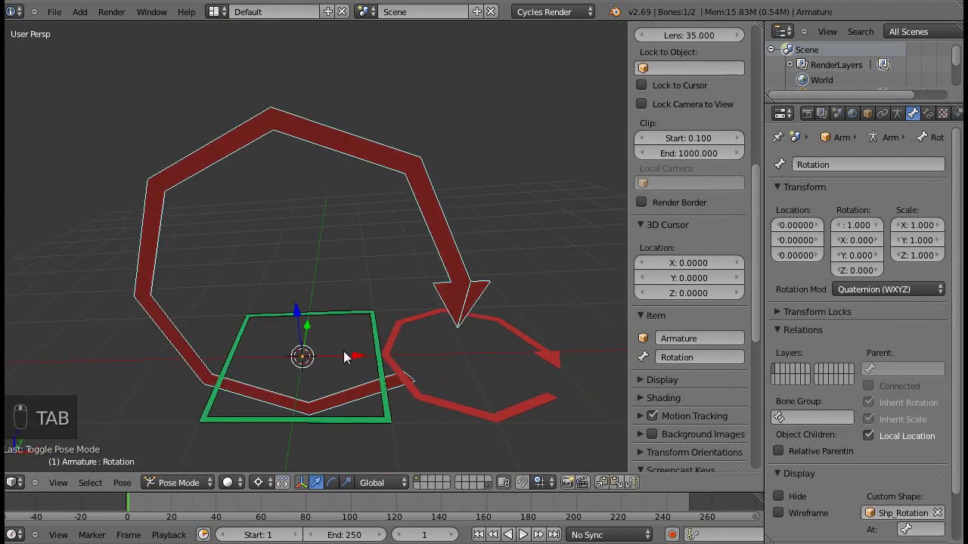
middle_click_drag(343, 351, 302, 361)
middle_click_drag(423, 361, 383, 339)
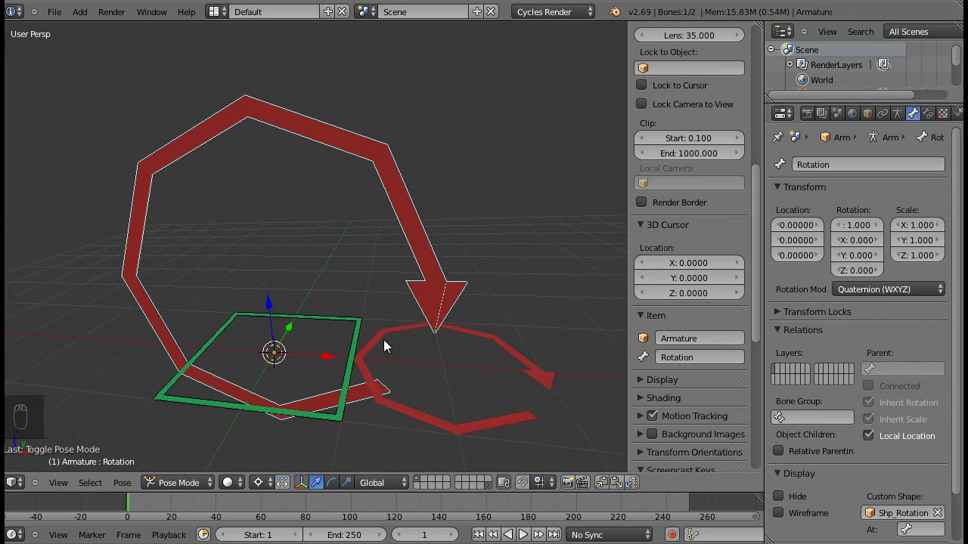
middle_click_drag(382, 338, 378, 322)
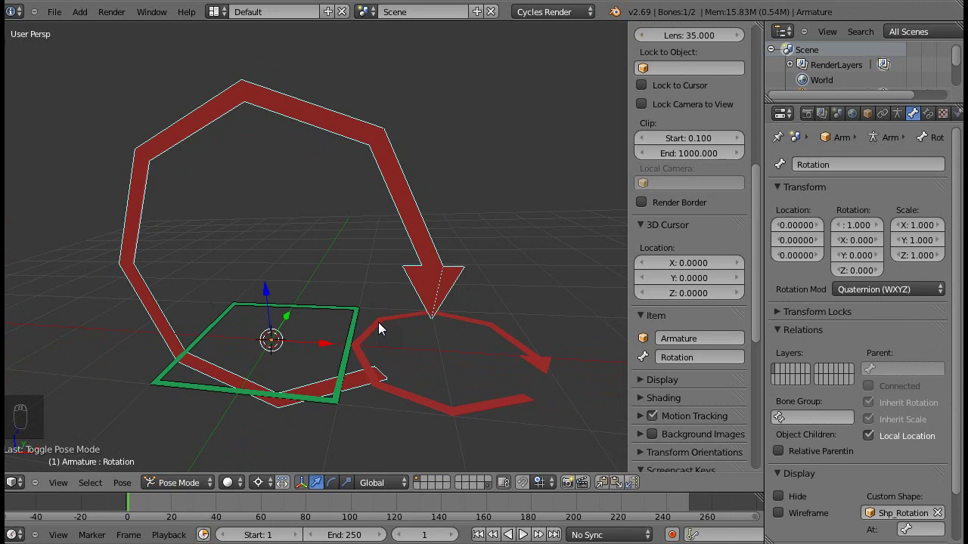
Select the red arrow shape object and pivot transforms around its own origin
right_click(378, 322)
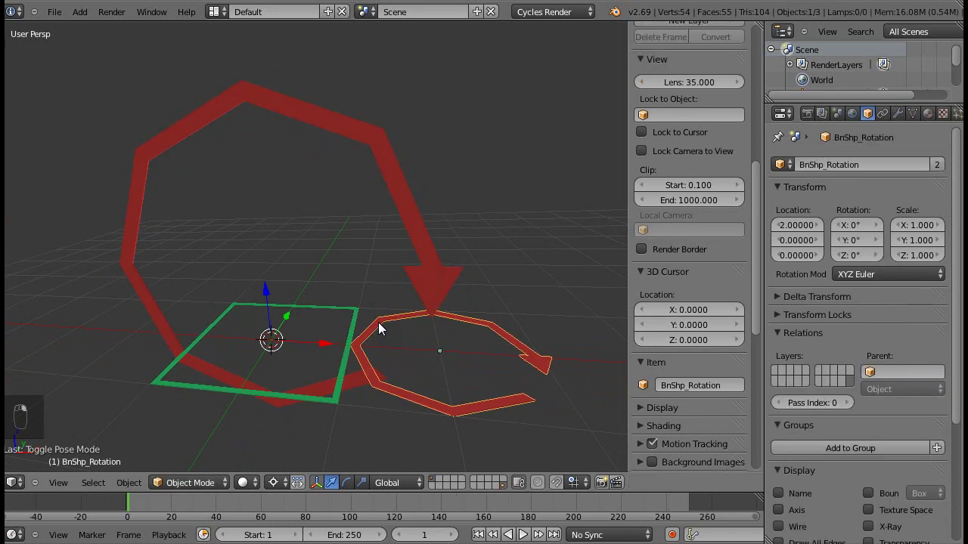
key("r")
right_click(458, 325)
key("comma")
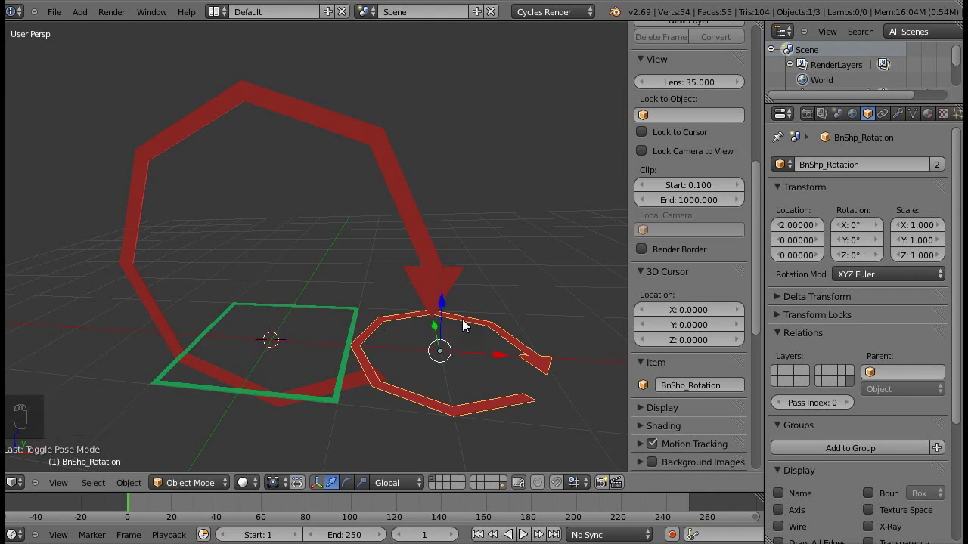
In Edit Mode, scale the whole arrow mesh down and rotate it 90° about X
key("Tab")
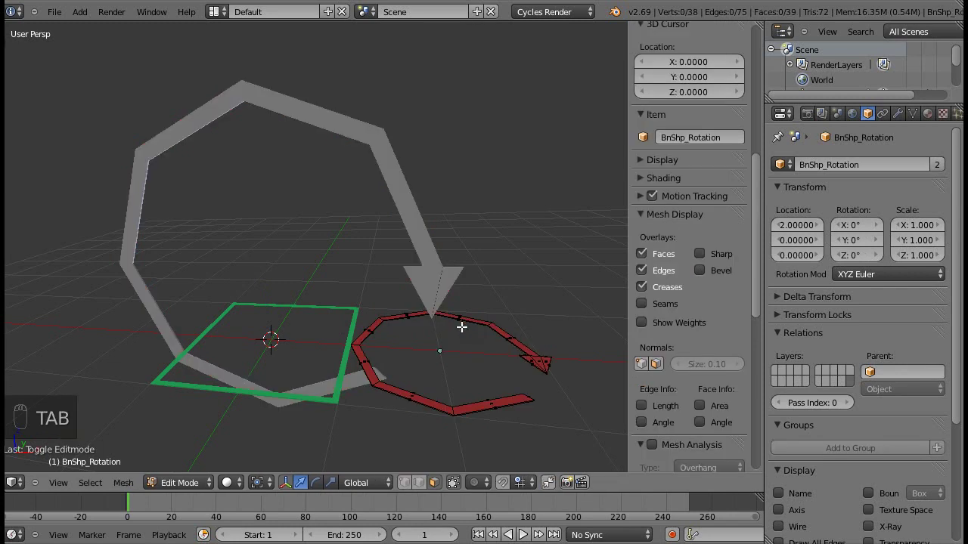
key("a")
key("a")
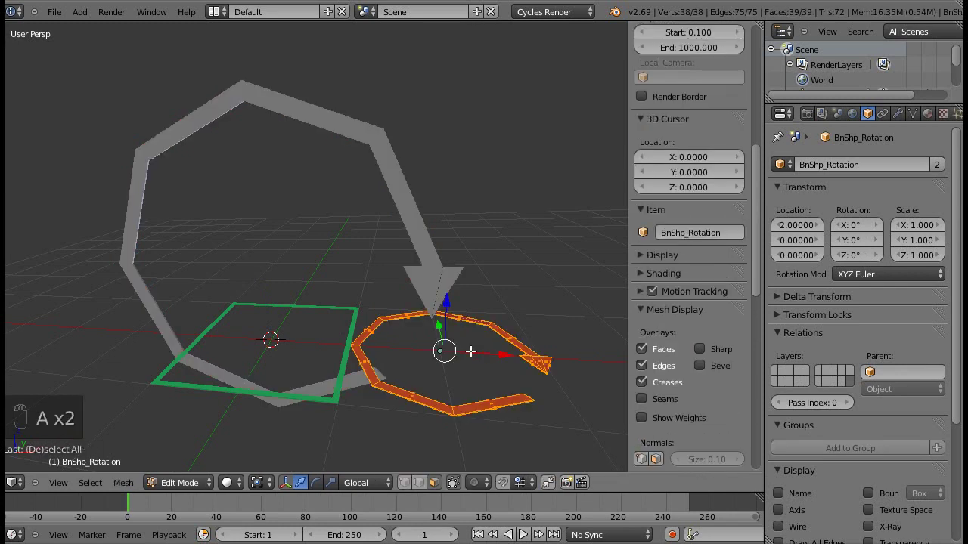
middle_click_drag(455, 343, 427, 341)
key("s")
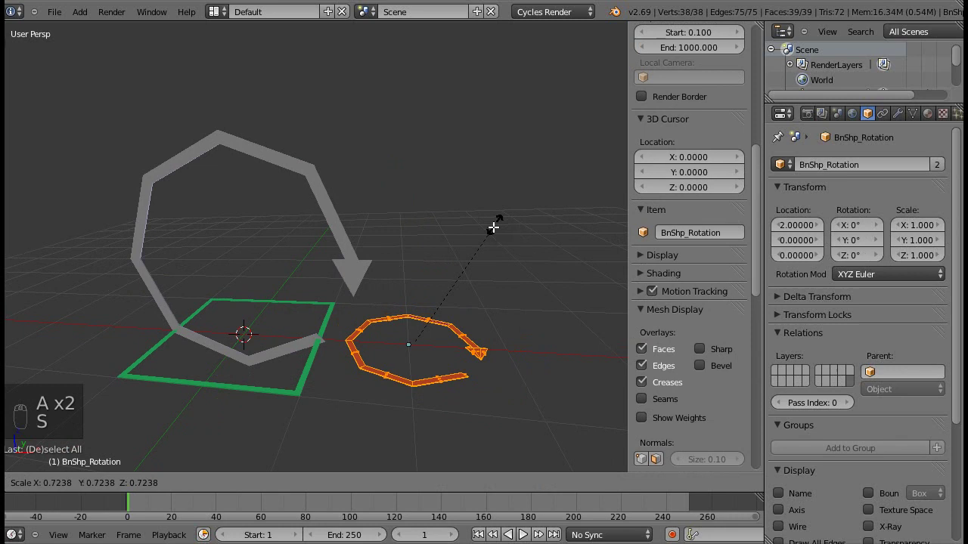
left_click(449, 280)
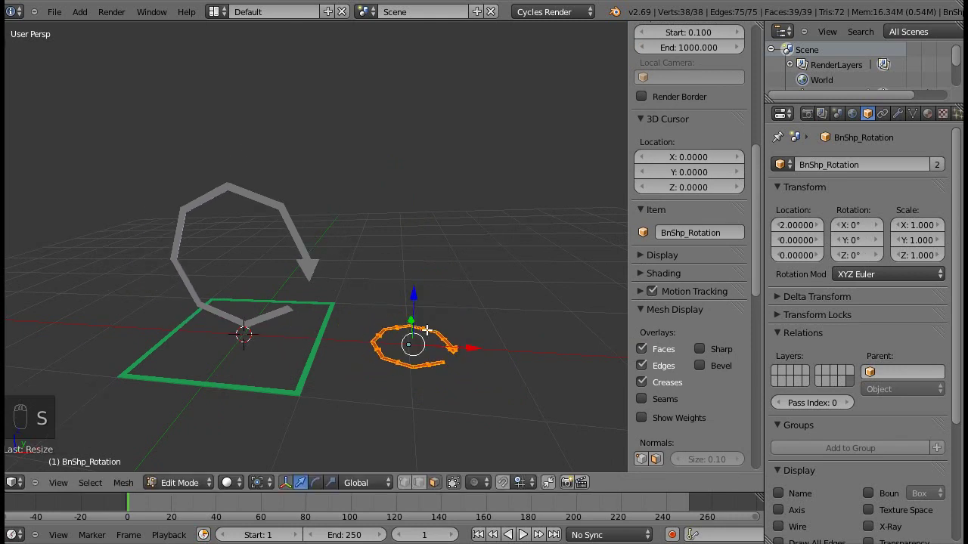
key("r")
type("x")
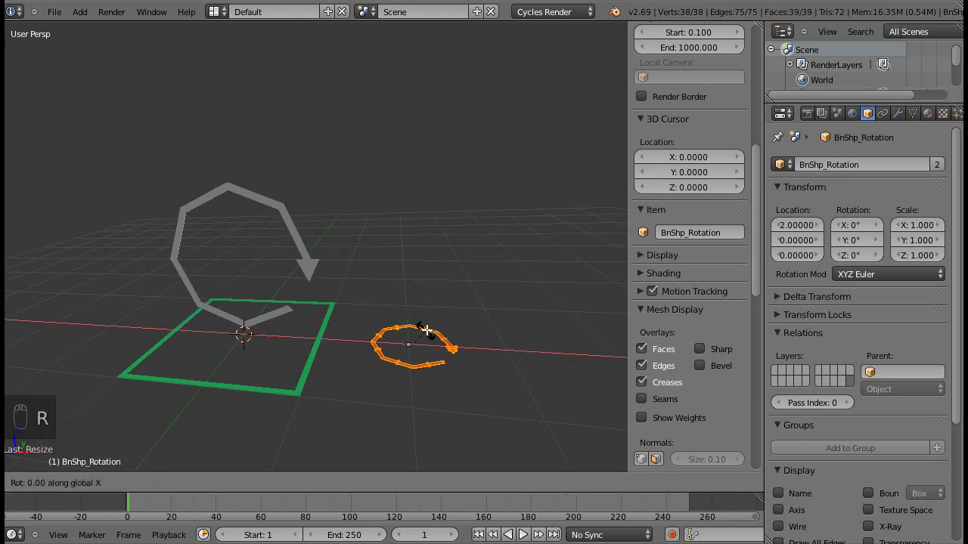
type("90")
key("Return")
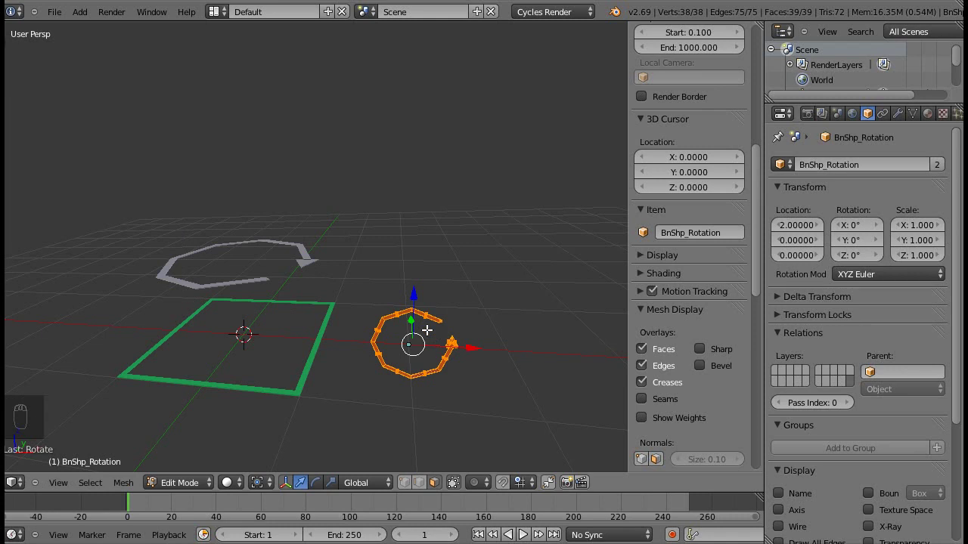
key("Tab")
Orbit and zoom the viewport to inspect the arrow shape in the scene
middle_click_drag(350, 322, 315, 235)
scroll(396, 302, "up", 5)
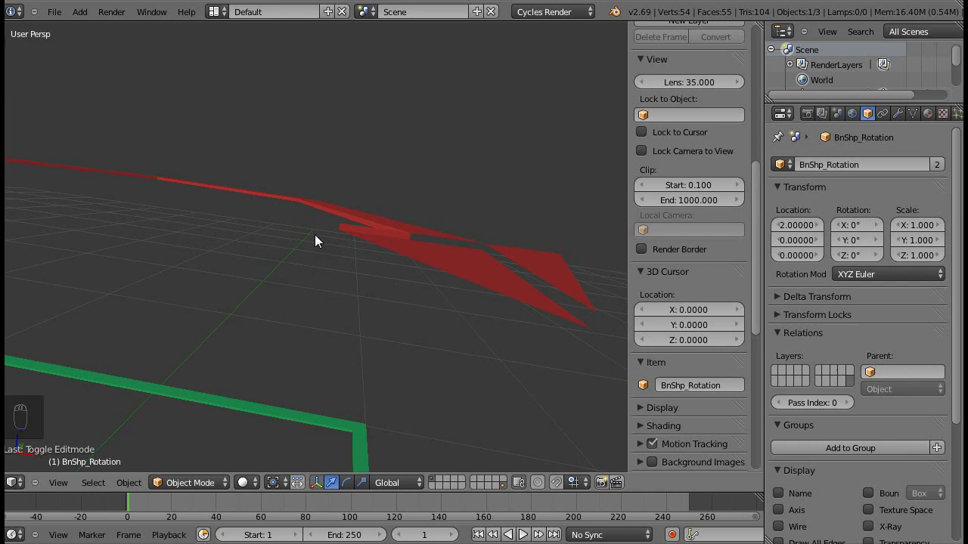
scroll(314, 235, "down", 5)
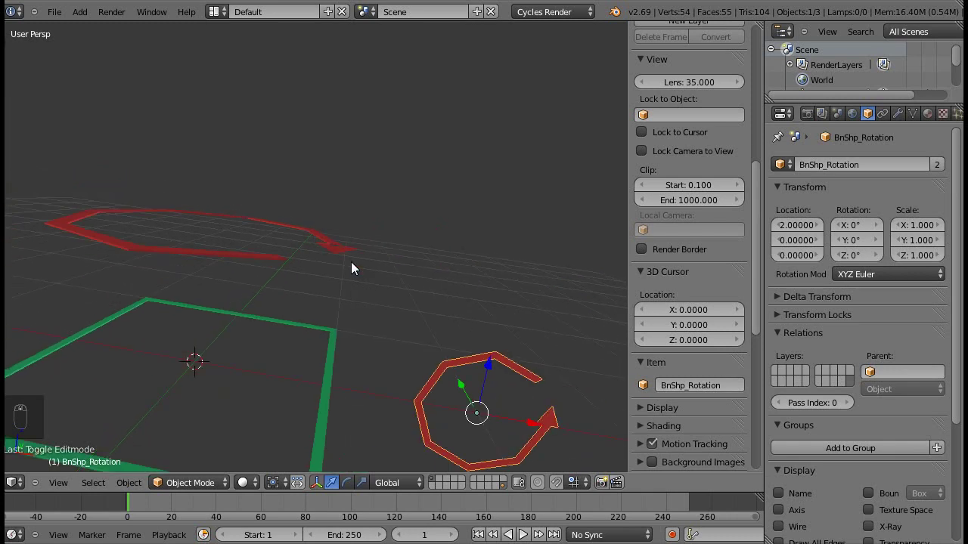
middle_click_drag(423, 300, 398, 252)
Edit the BnShp_Rotation arrow mesh, zoom to its tip, and bring up the sidebar's Mesh Display normals options
key("Tab")
middle_click_drag(430, 308, 409, 303)
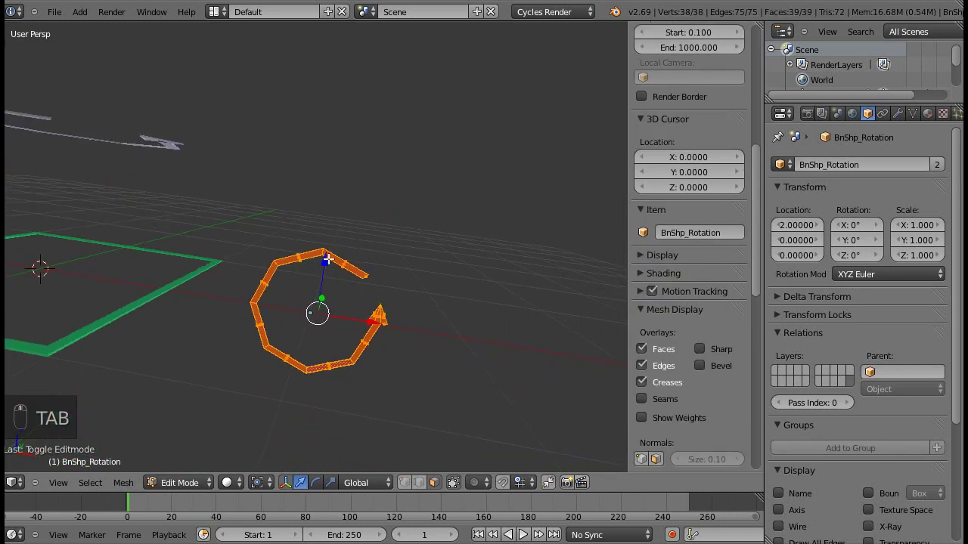
scroll(378, 341, "up", 6)
scroll(466, 335, "up", 4)
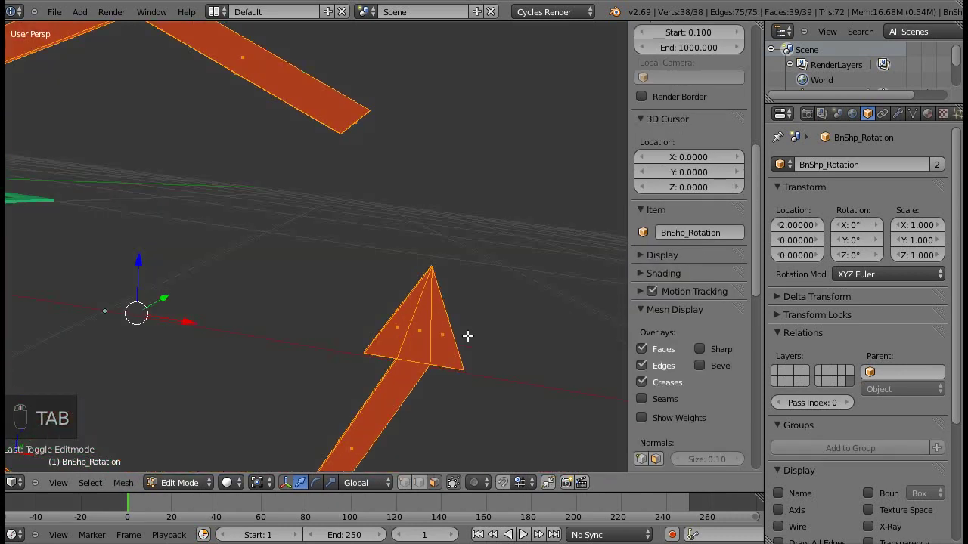
middle_click_drag(479, 340, 424, 368, "shift")
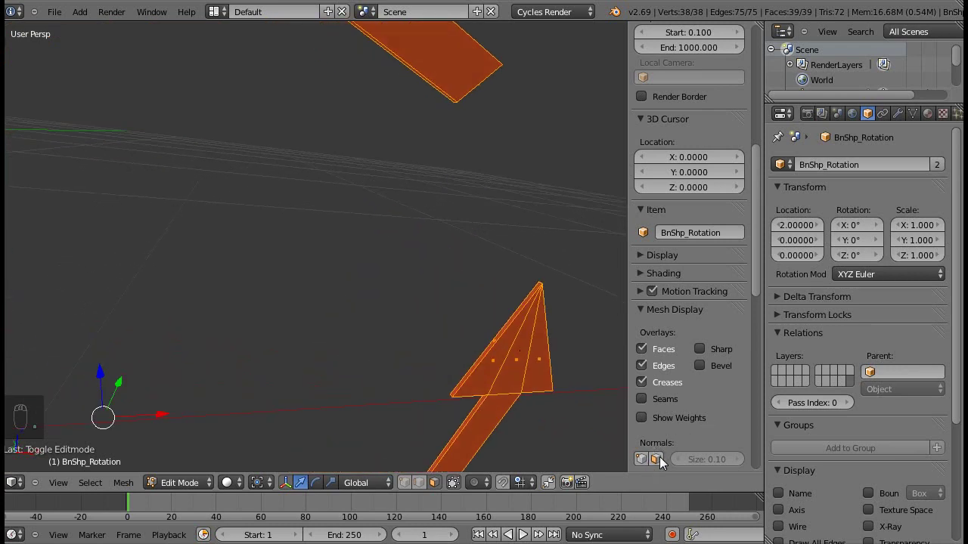
scroll(676, 303, "up", 4)
scroll(680, 269, "down", 1)
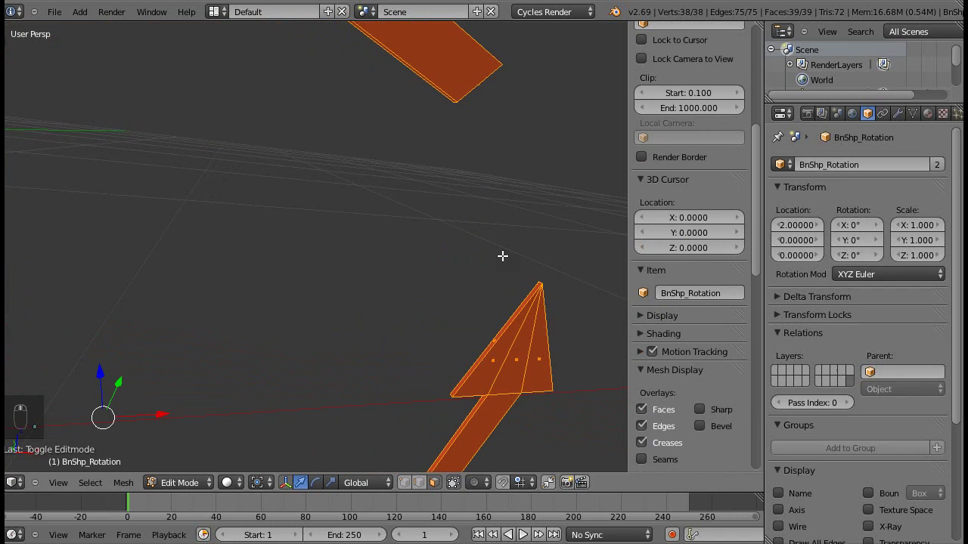
key("n")
key("n")
key("n")
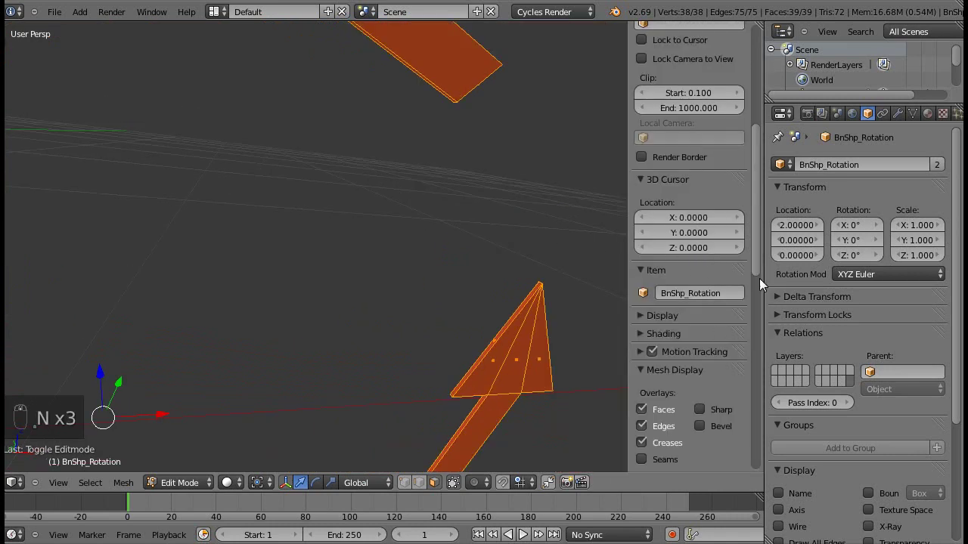
left_click_drag(751, 266, 756, 299)
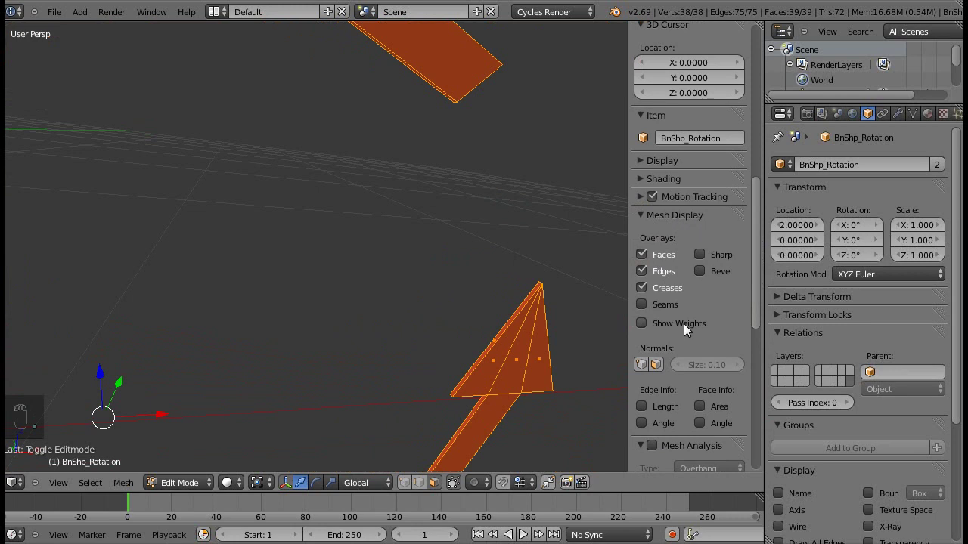
Display the arrow mesh's face normals as lines at size 0.10 and inspect the arrow head
left_click(657, 366)
middle_click_drag(492, 267, 391, 219)
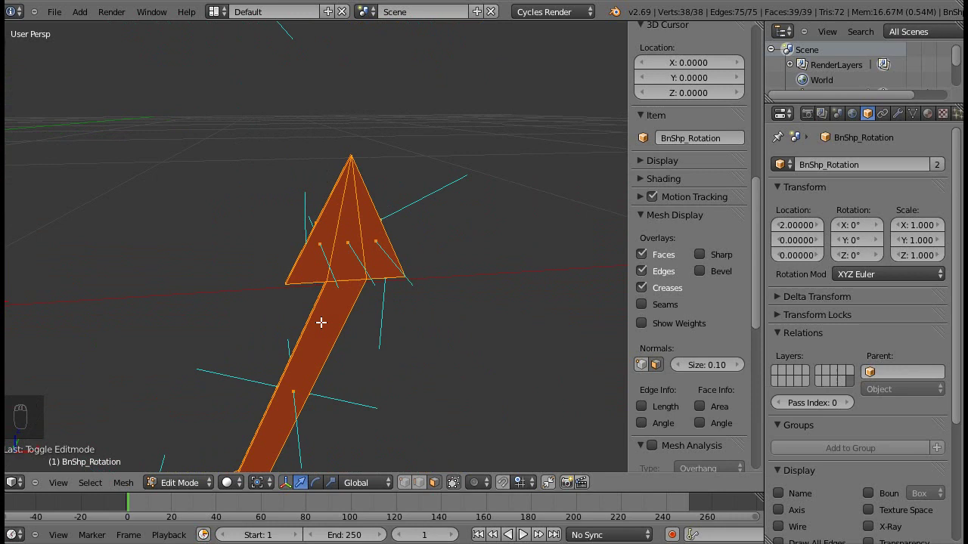
middle_click_drag(335, 199, 318, 161)
scroll(337, 280, "up", 3)
Select all of the BnShp_Rotation arrow's geometry
key("a")
right_click(321, 144, "alt")
scroll(349, 214, "down", 4)
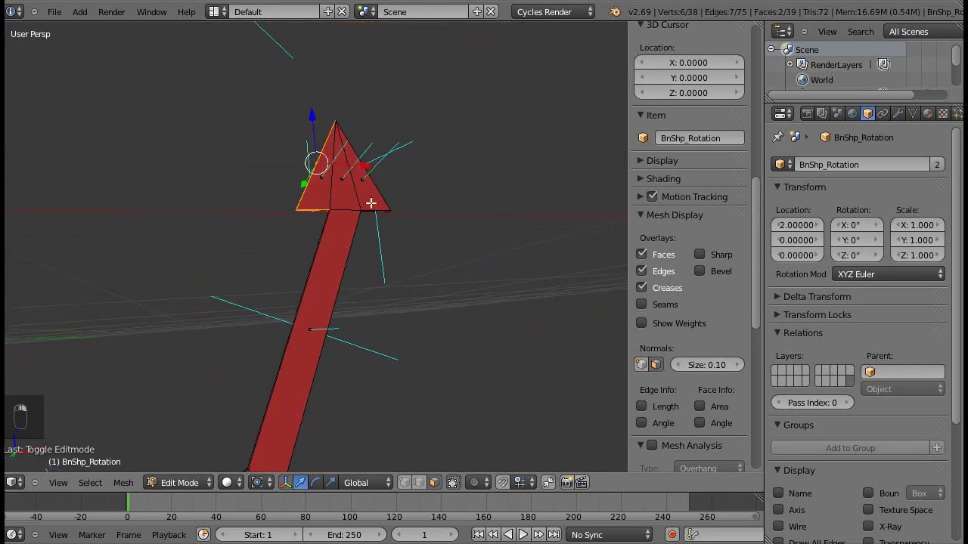
middle_click_drag(371, 201, 349, 250)
key("a")
key("a")
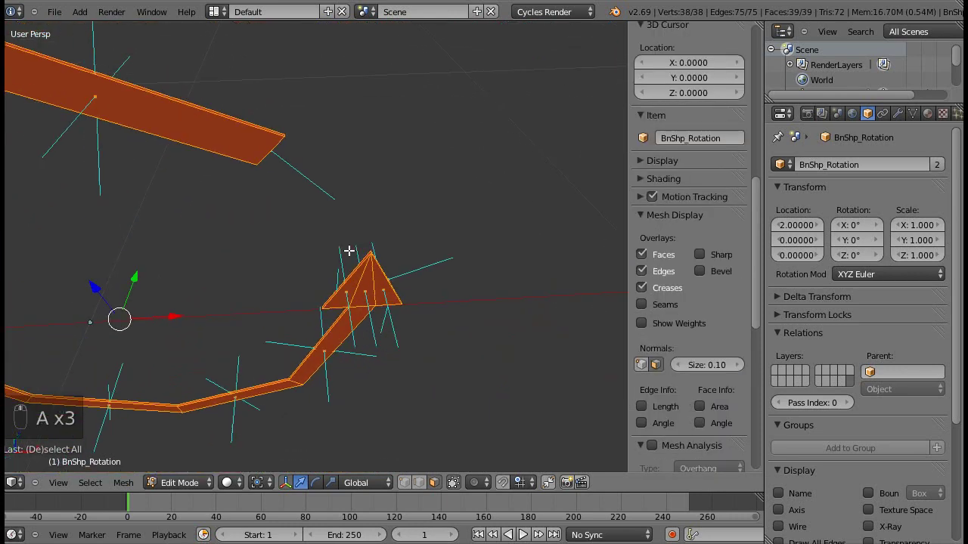
Recalculate the arrow's normals with Ctrl+N, then apply Flip Normals and check the result
key("ctrl+n")
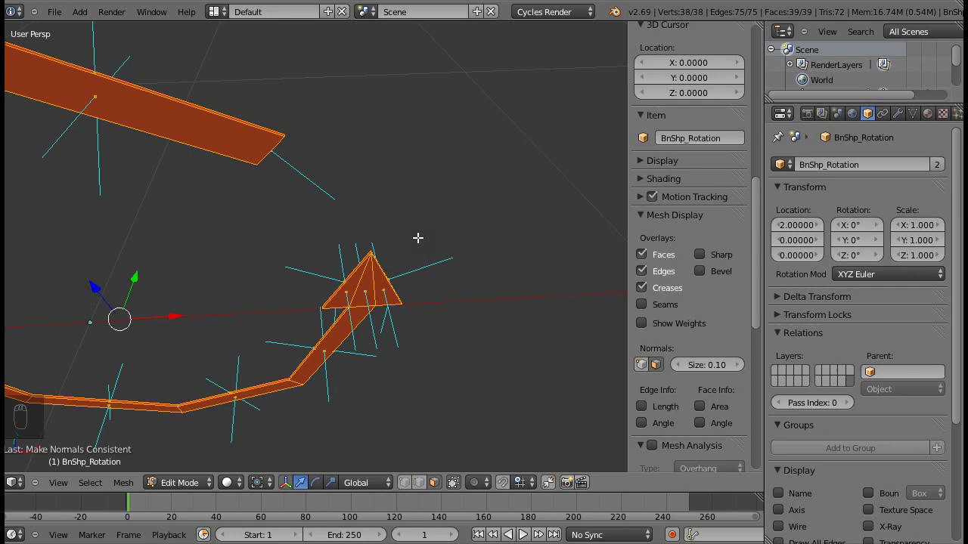
key("w")
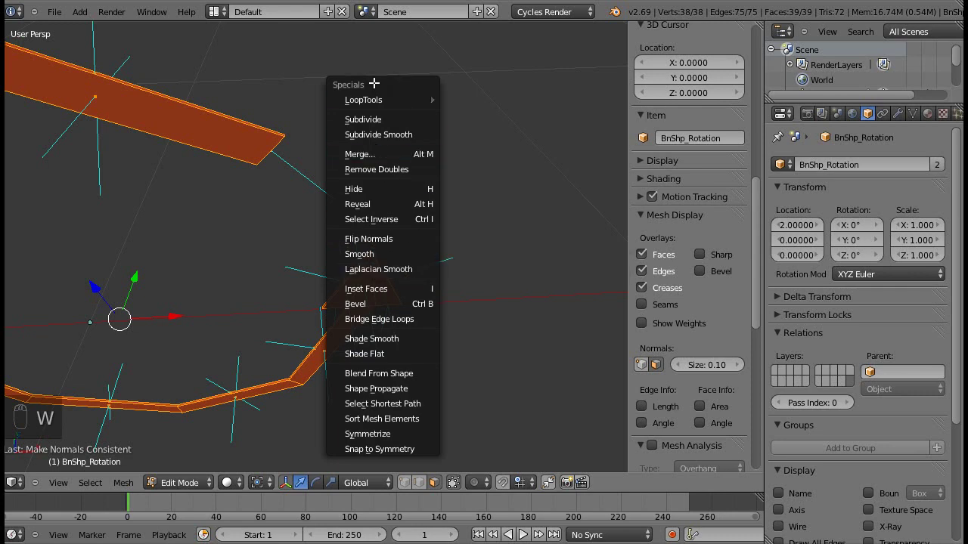
left_click(376, 239)
middle_click_drag(367, 257, 530, 330)
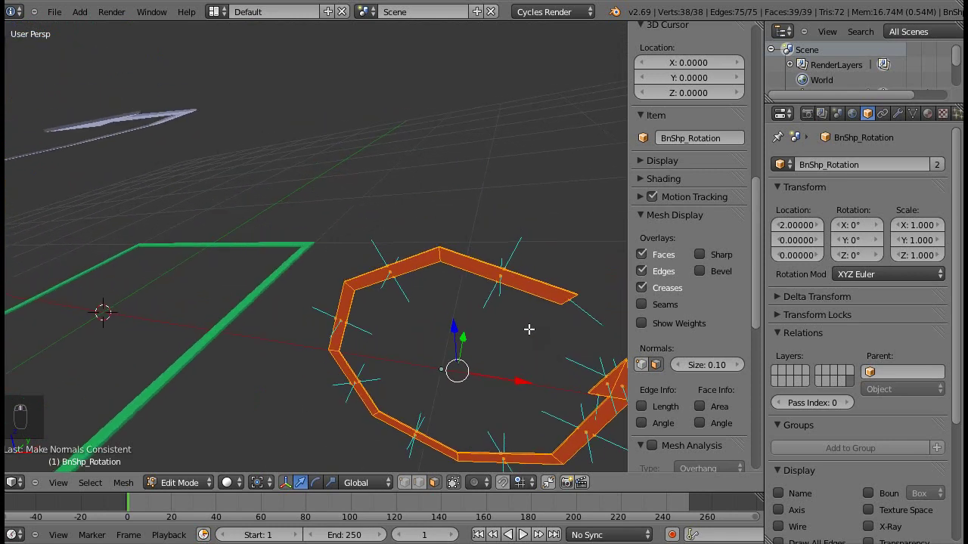
middle_click_drag(362, 272, 317, 309)
Return to Object Mode and deselect all, leaving the green frame and red arrow visible
key("Tab")
key("a")
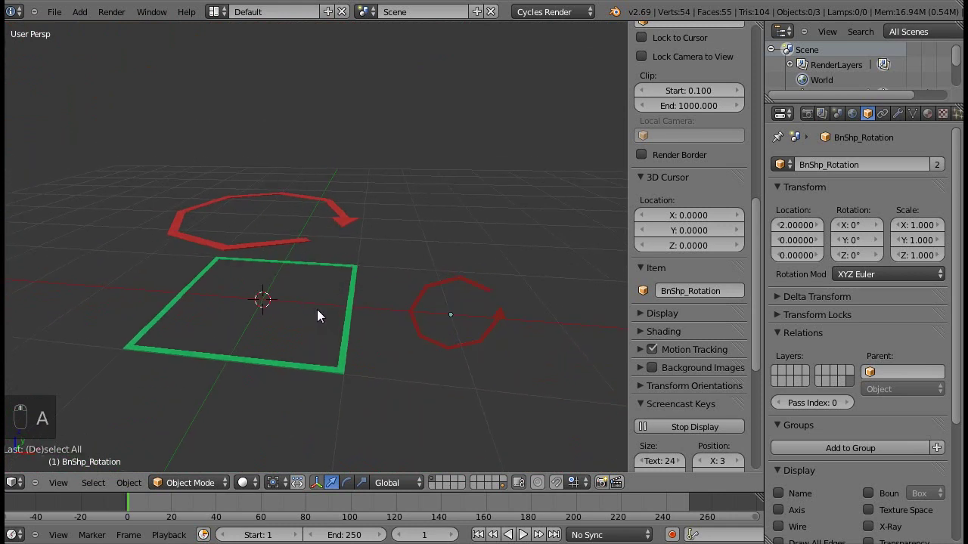